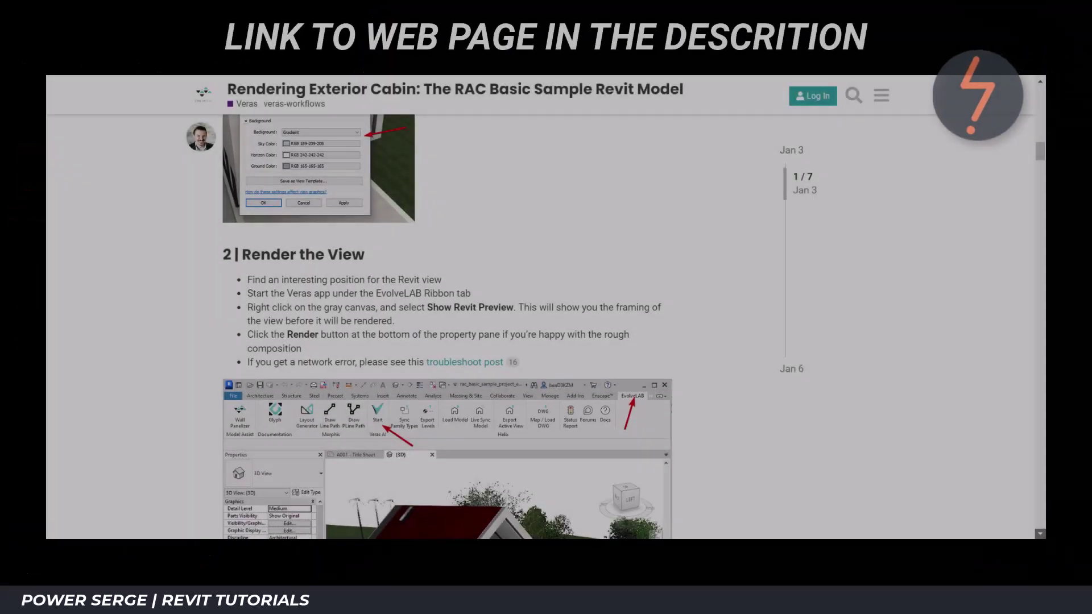
Step: Scroll the Rendering Exterior Cabin tutorial past the Render the View steps to the cabin render examples
scroll(546, 307, down, 15)
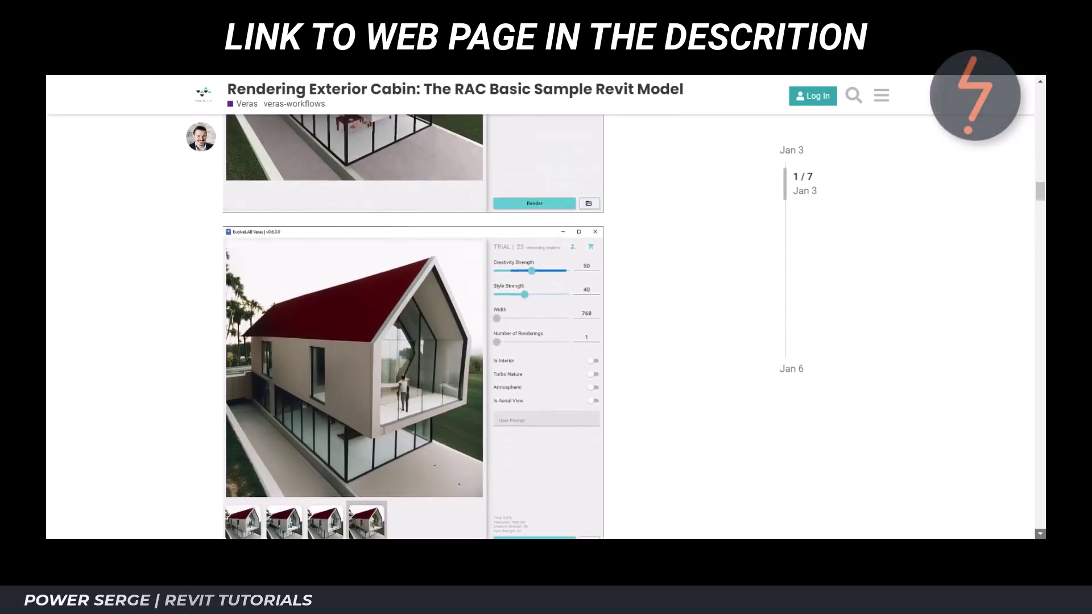
scroll(447, 326, down, 20)
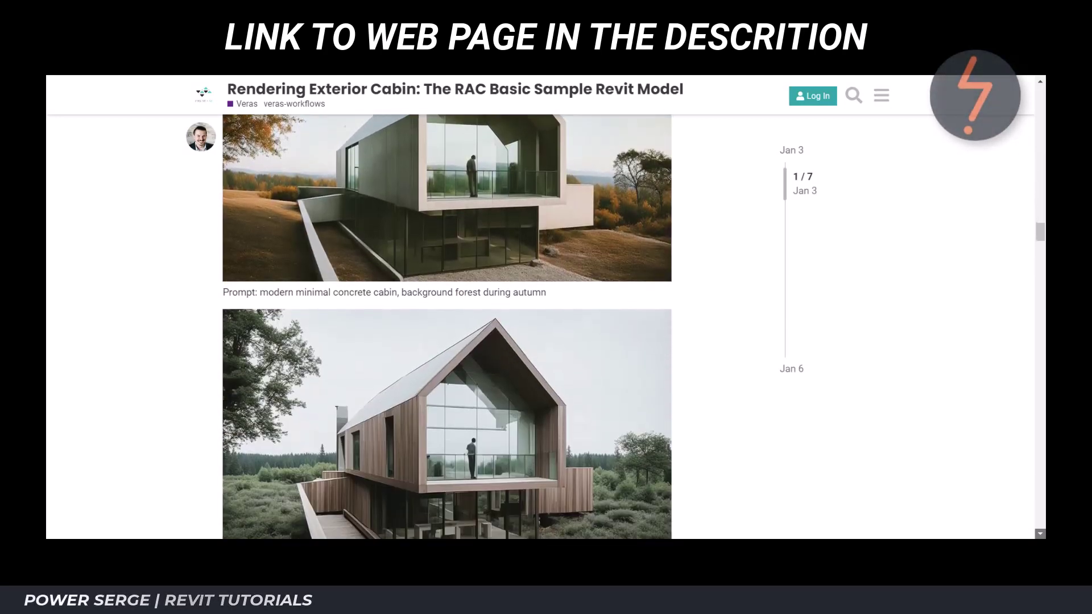
scroll(447, 327, down, 18)
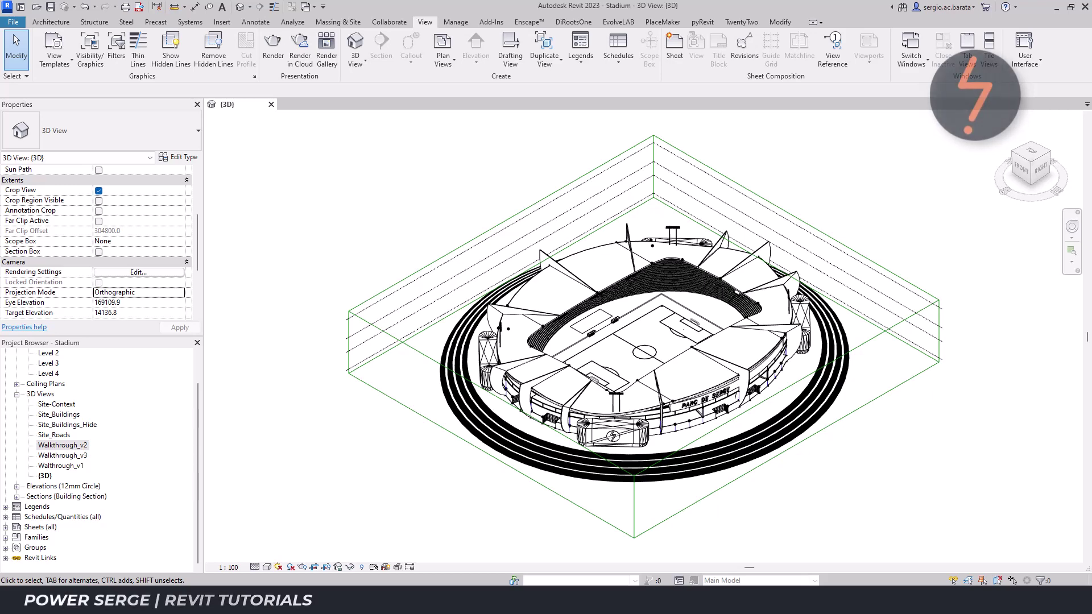
Step: Open the Walkthrough_v2 perspective and turn off Crop View, Crop Region Visible and Far Clip Active
double_click(62, 445)
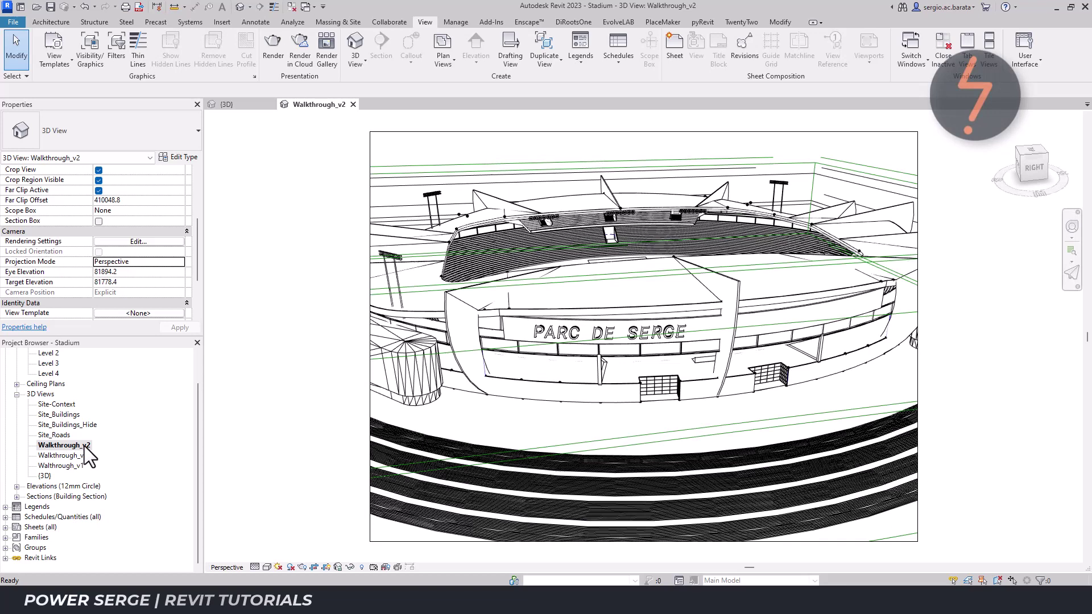
click(146, 265)
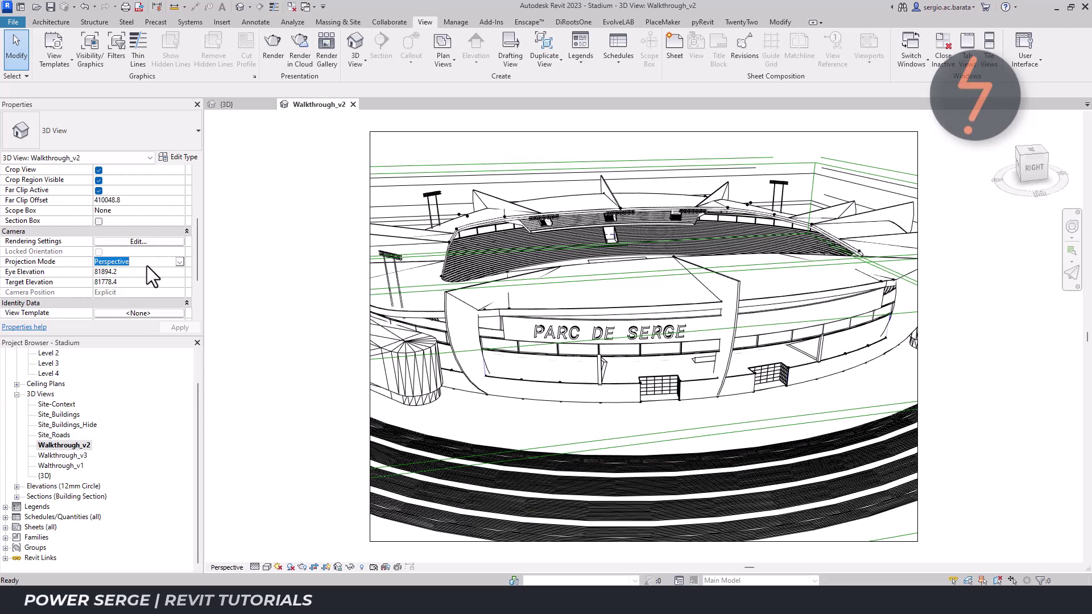
click(314, 567)
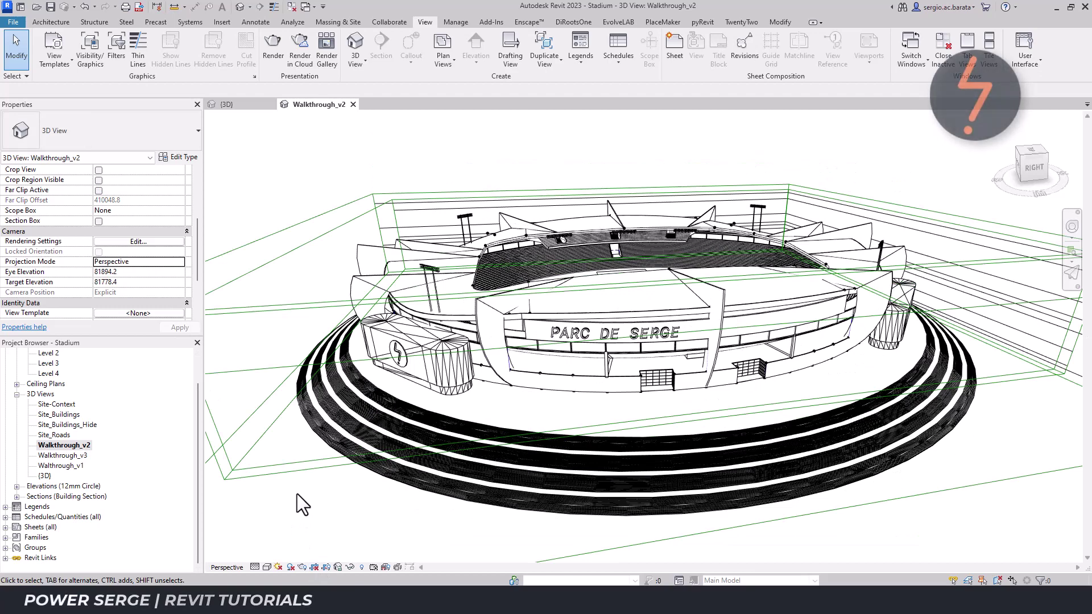
Step: Hide Scope Boxes, Section Boxes and Levels in the view's visibility overrides
key(v)
key(v)
click(302, 160)
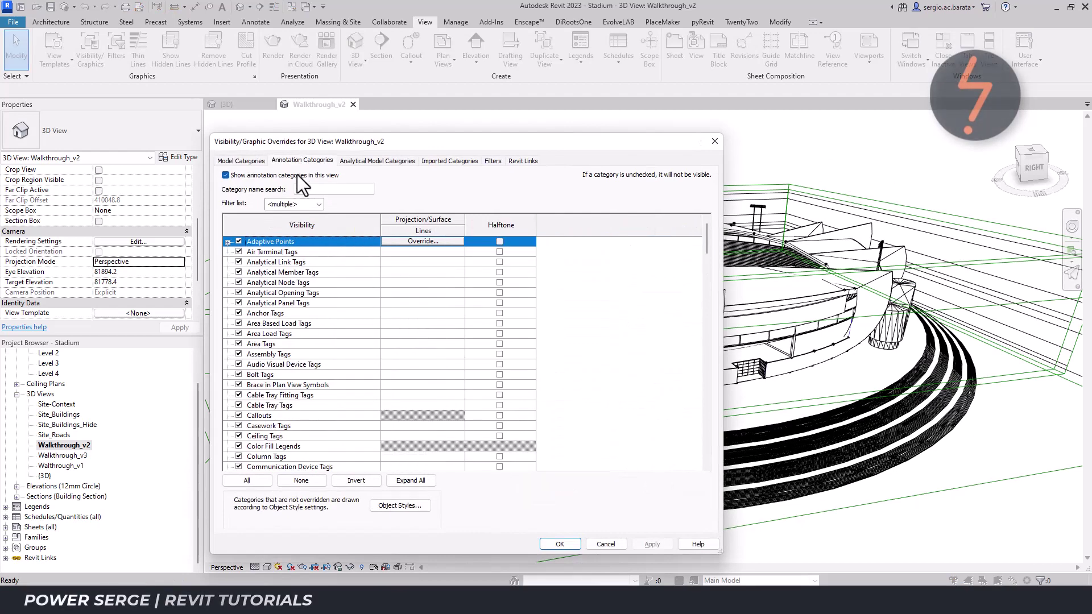
scroll(240, 454, down, 15)
click(239, 453)
click(240, 454)
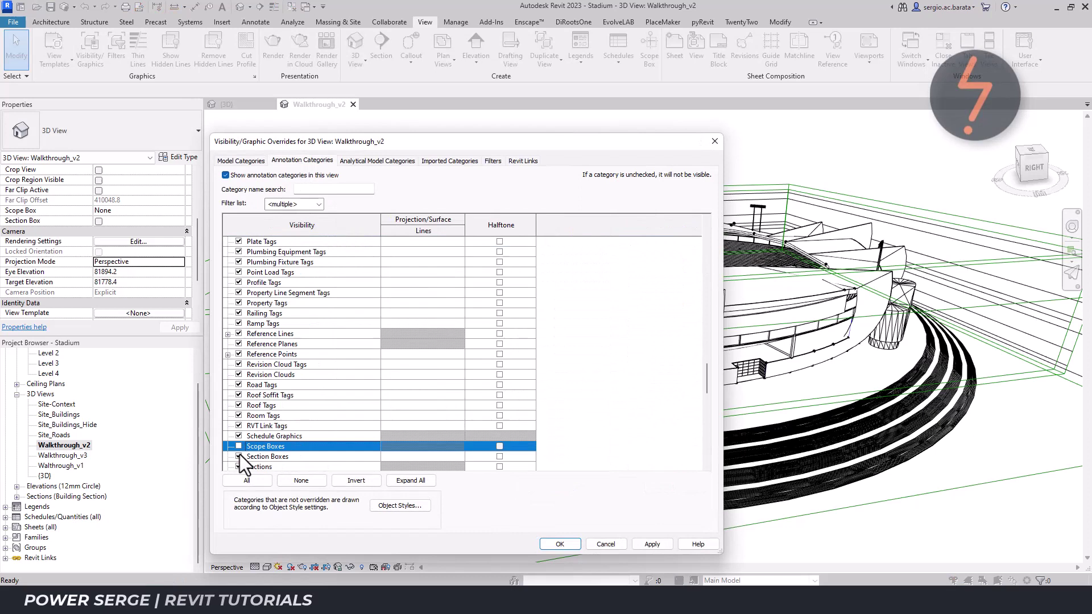
scroll(240, 456, up, 12)
click(239, 251)
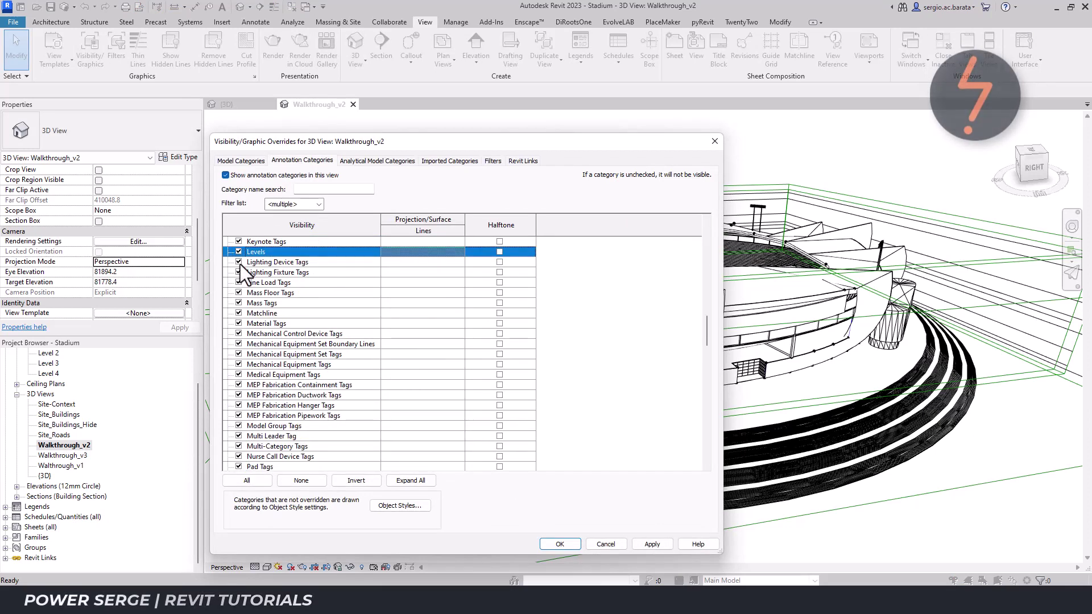
click(650, 544)
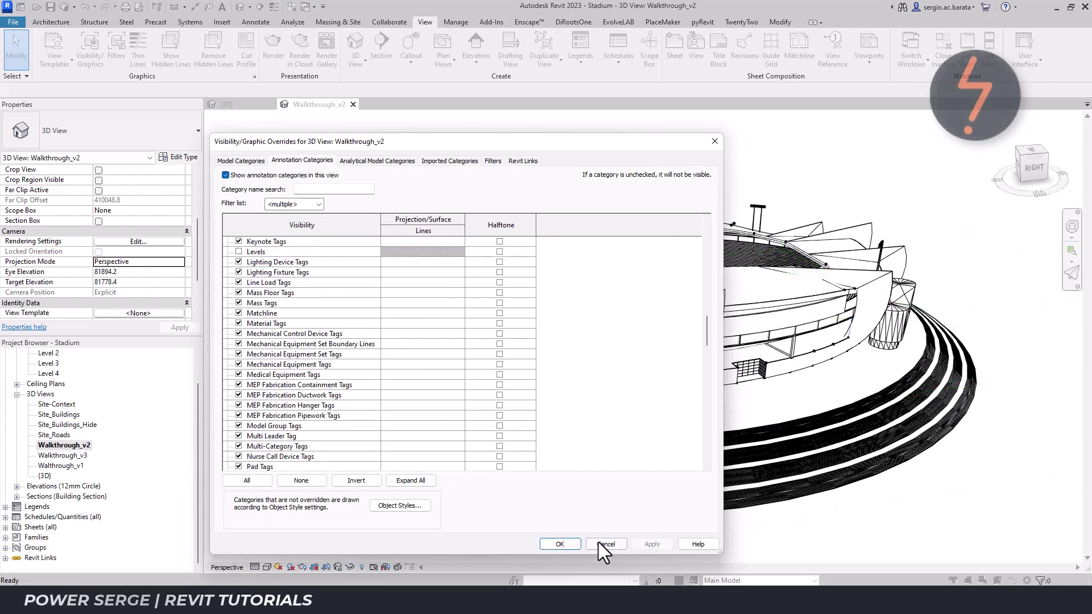
click(557, 544)
Step: Switch the walkthrough view to Realistic style with cast shadows on
click(266, 567)
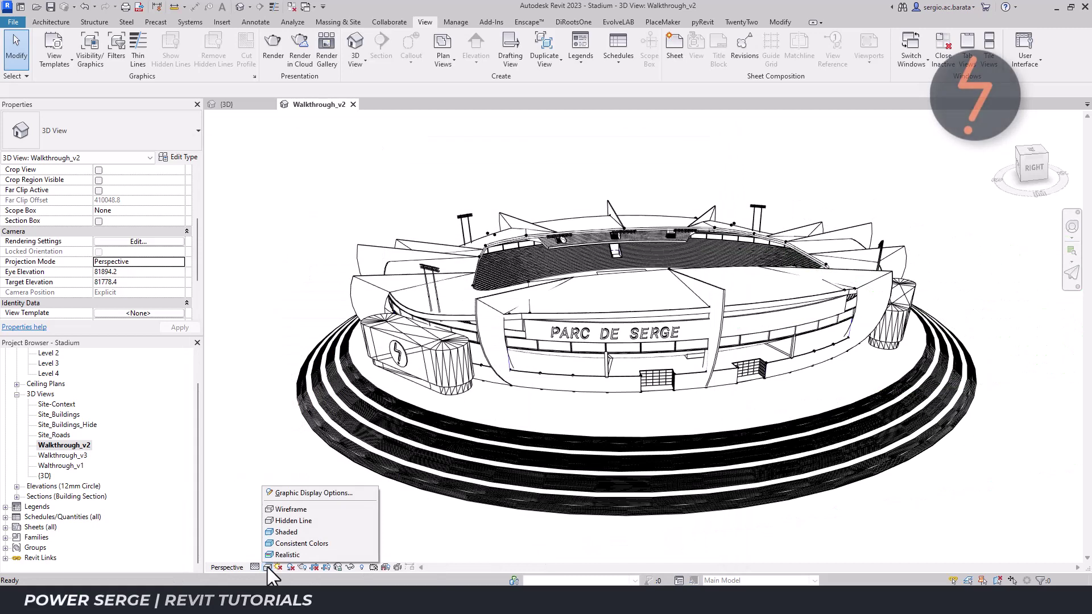
click(289, 495)
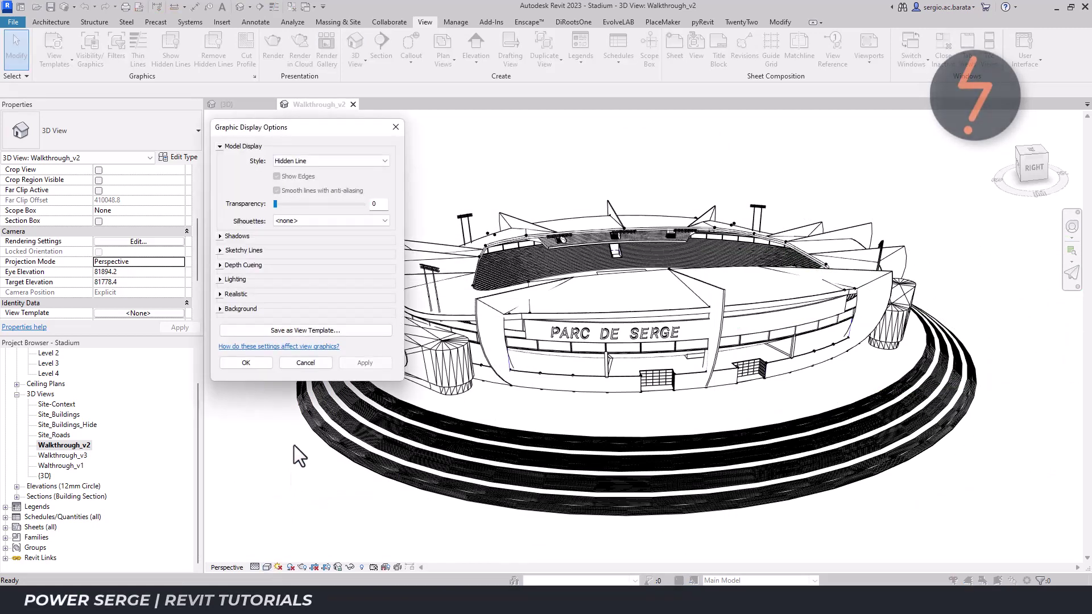
click(317, 162)
click(320, 199)
click(220, 236)
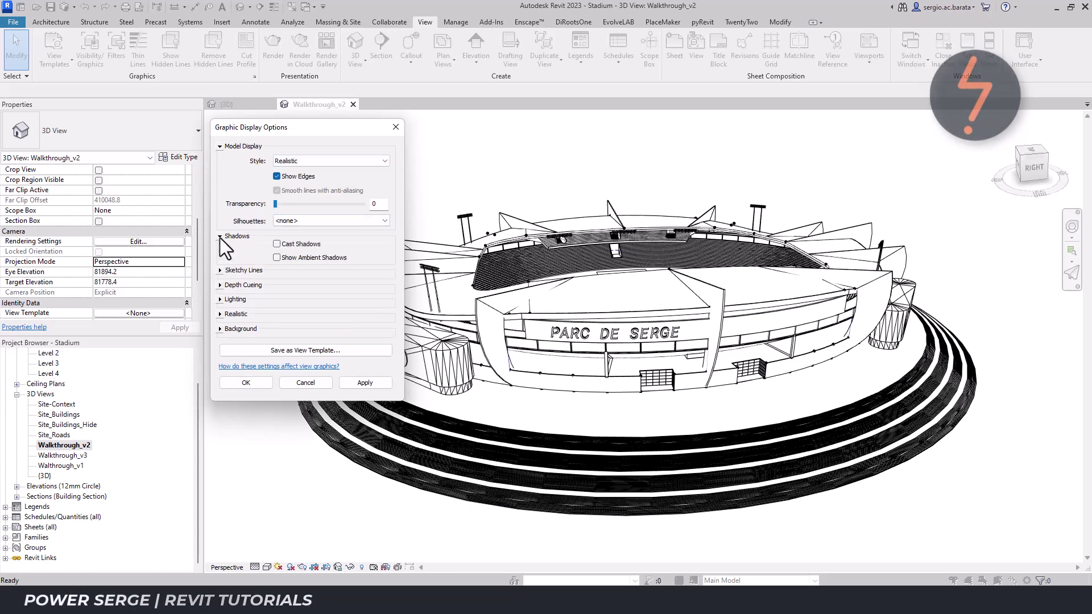
click(276, 243)
Step: Set sun intensity to 0 and ambient light to 33
click(220, 299)
double_click(377, 364)
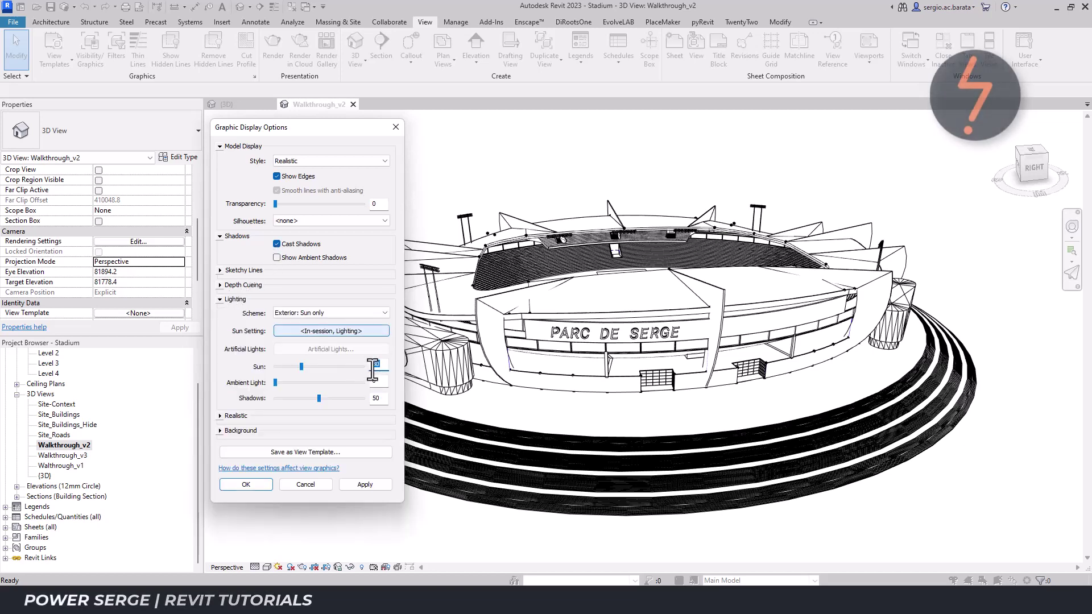
text(0)
double_click(374, 381)
text(33)
click(369, 484)
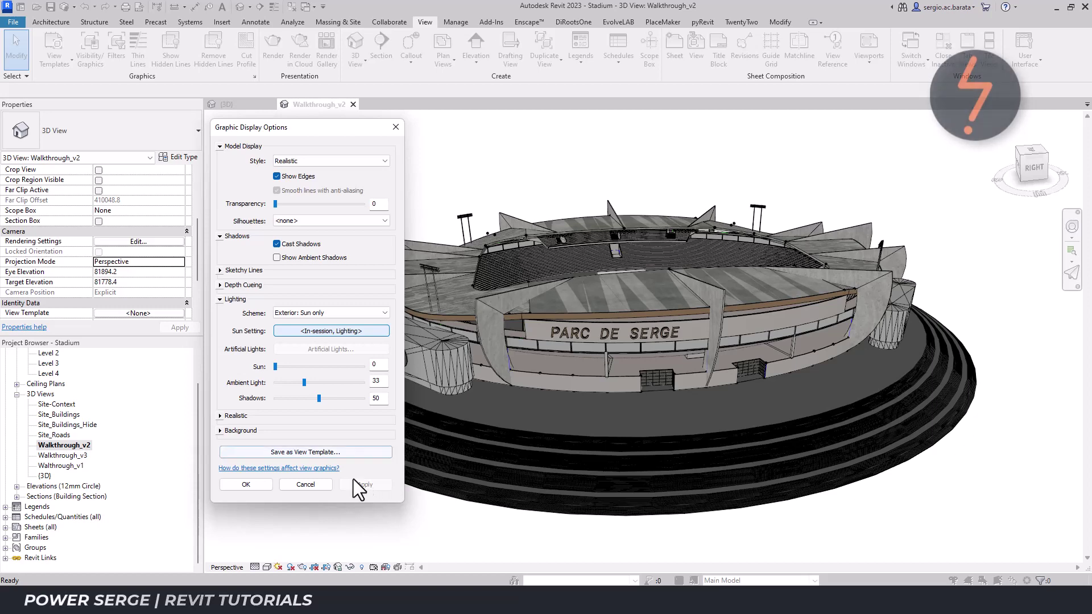
Step: Give the view a gradient background and close the graphic display options
click(220, 431)
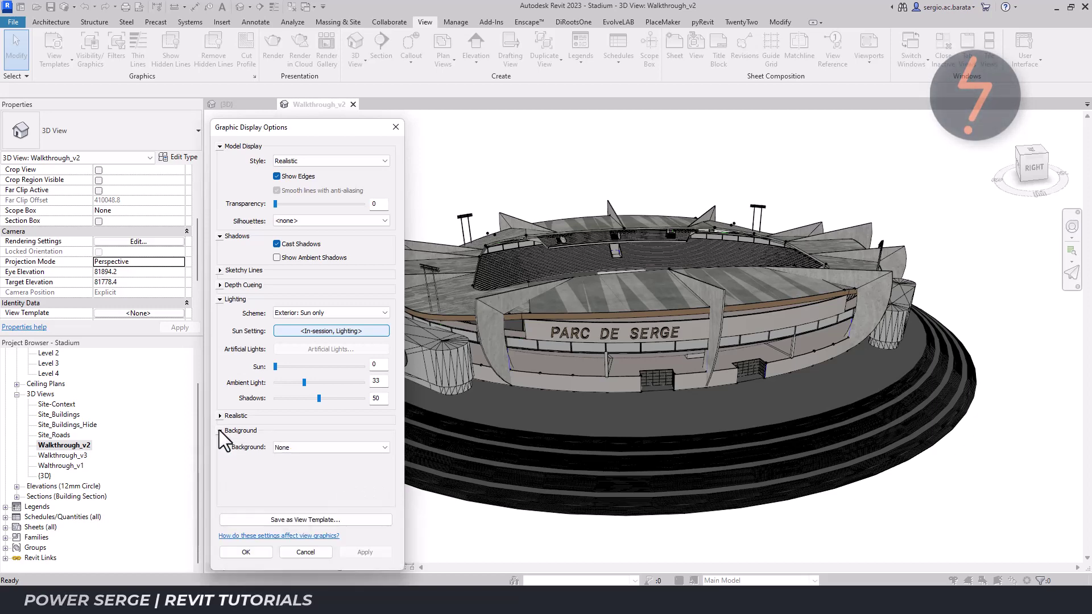
click(290, 448)
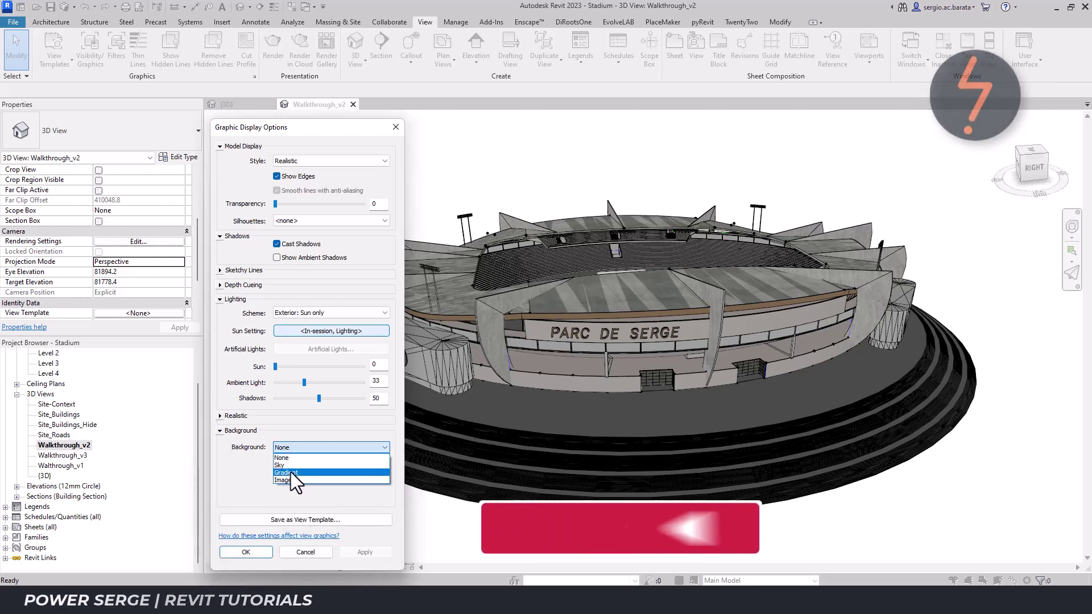
click(291, 472)
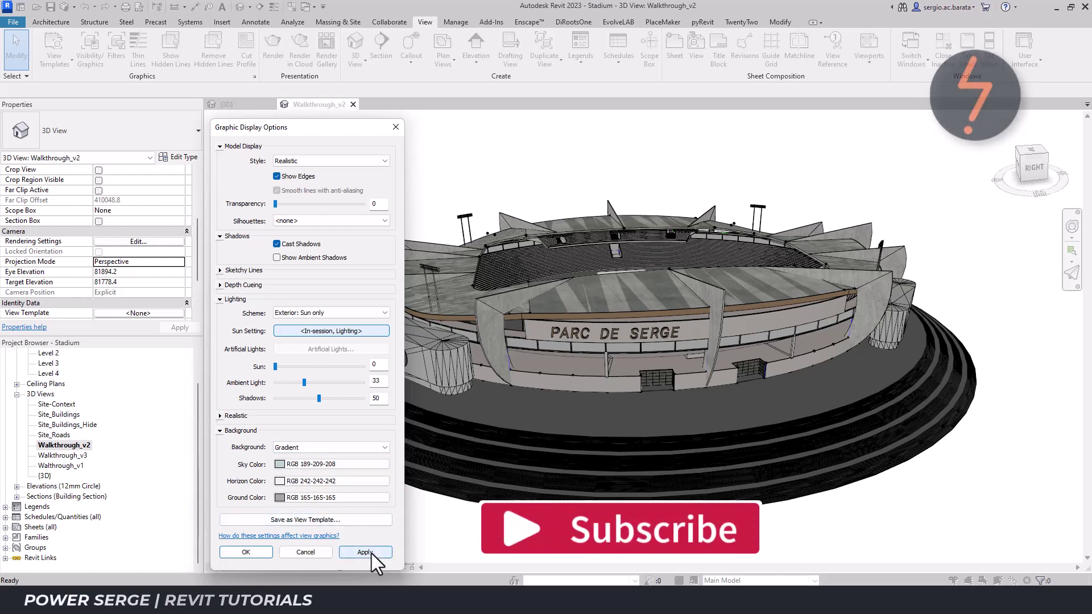
click(365, 552)
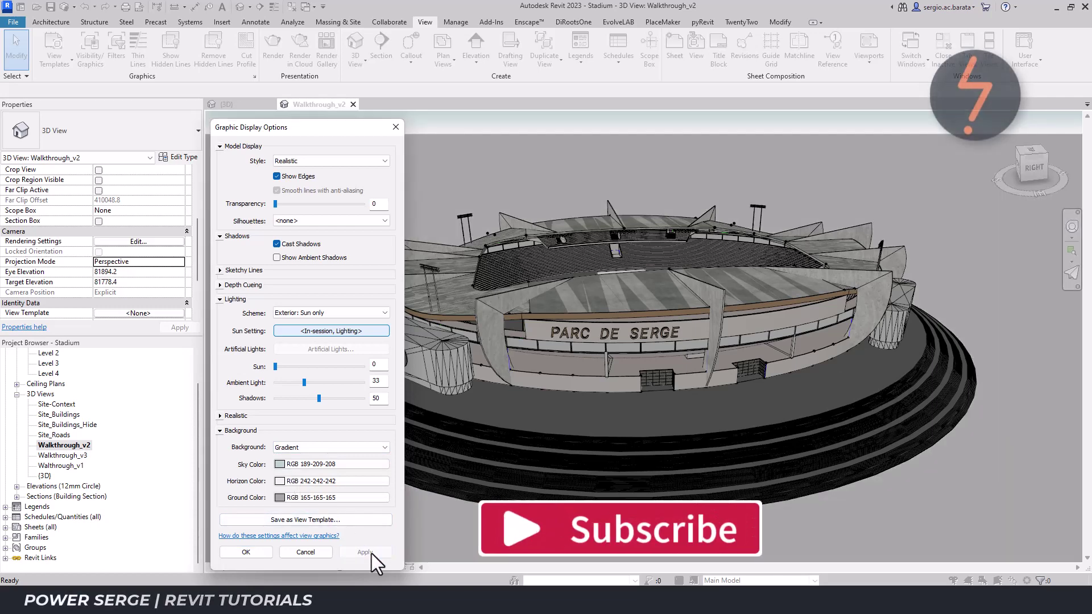
click(246, 552)
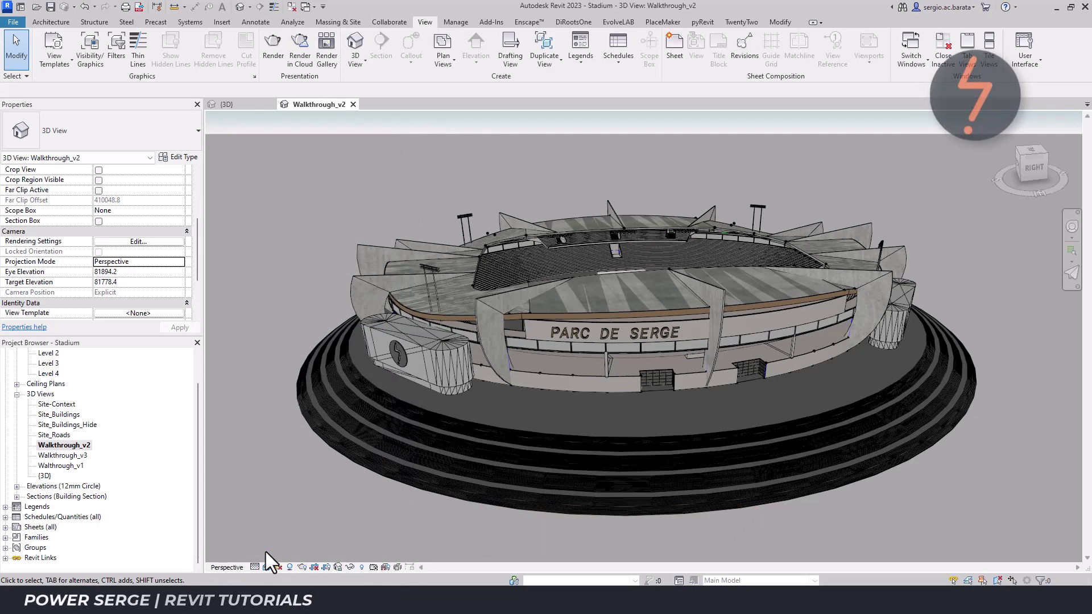
Step: Launch Veras AI from the EvolveLAB tab and use the Revit view as its preview
click(611, 24)
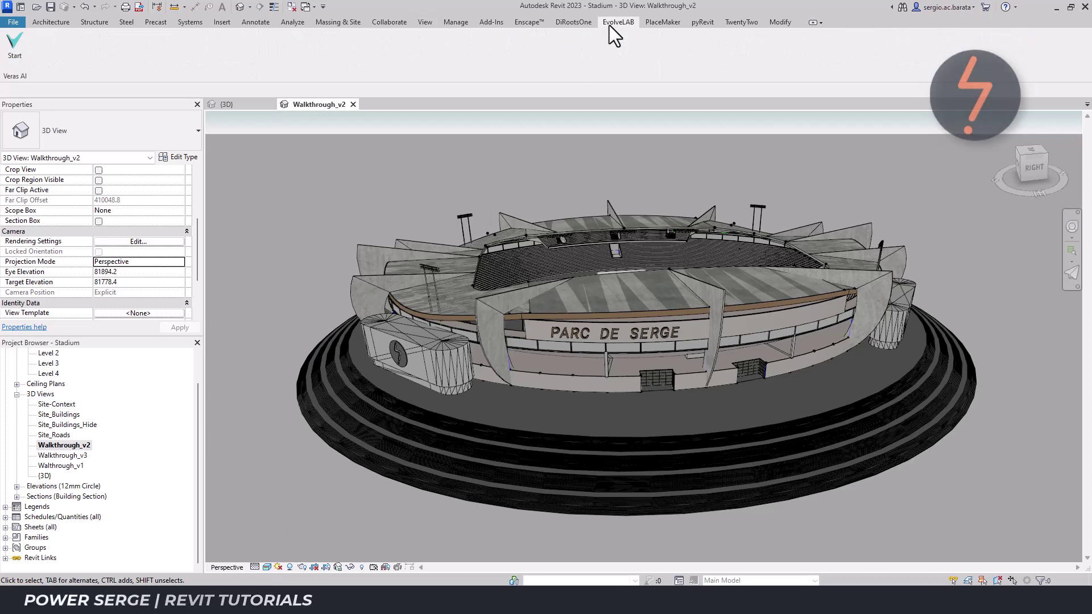
click(15, 41)
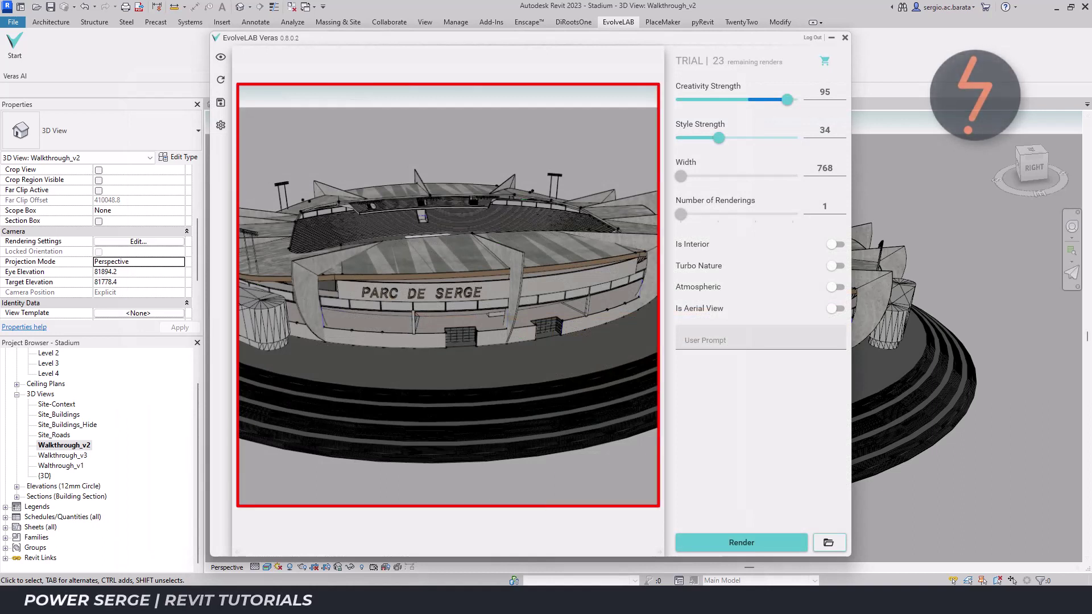
right_click(600, 458)
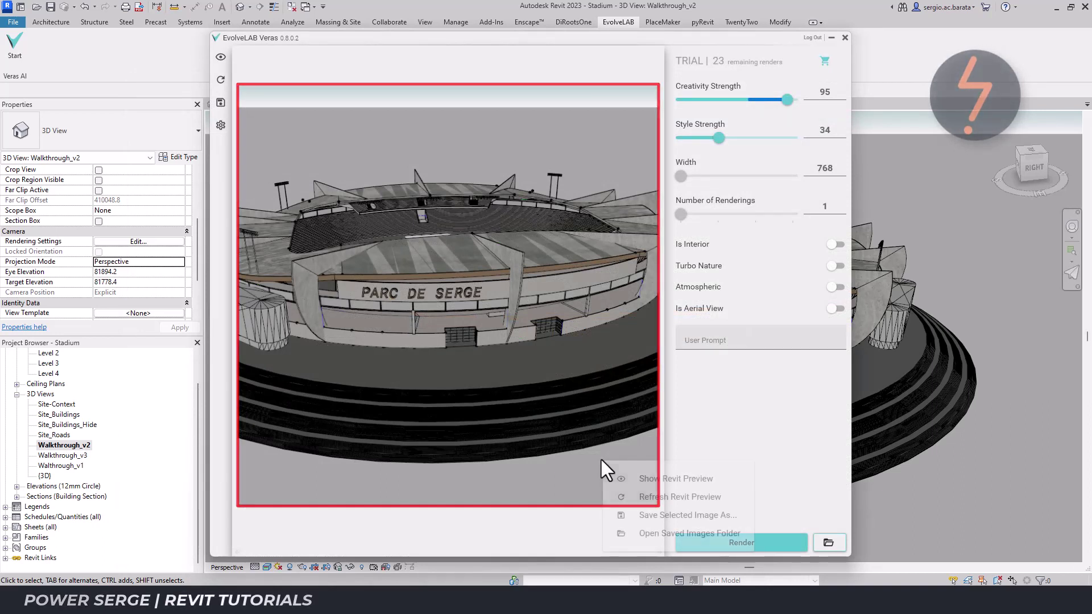
click(656, 479)
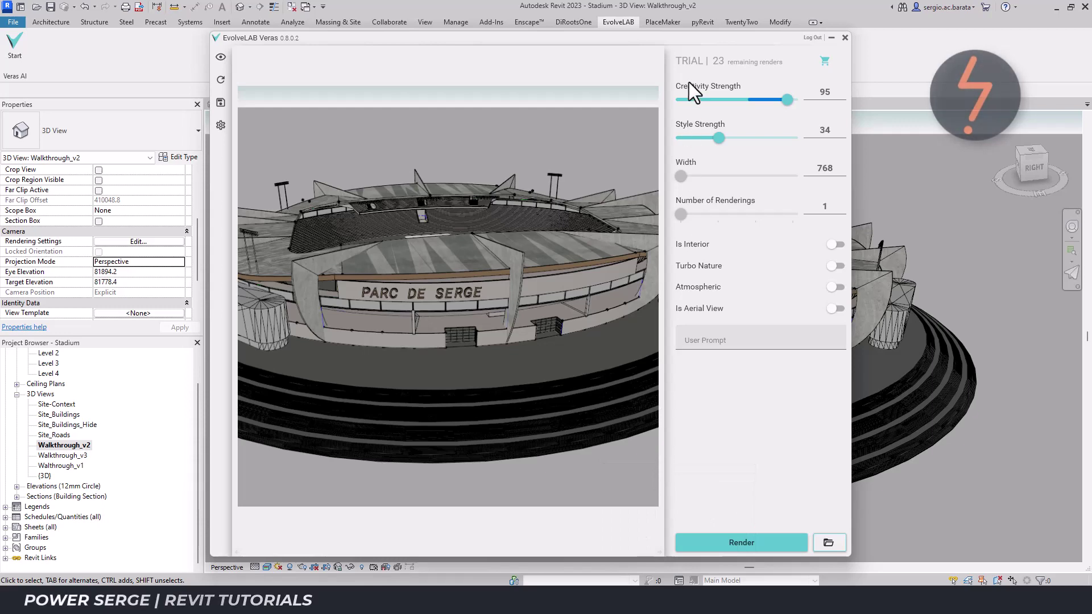
mouse_move(688, 83)
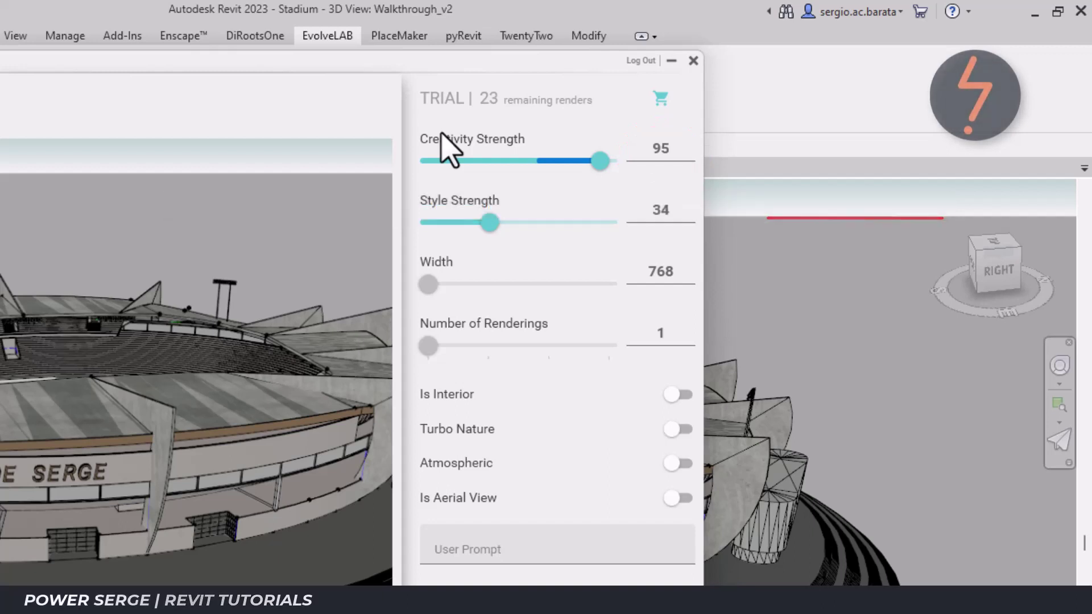
Step: Set Creativity Strength to 75 and Style Strength to 35 in Veras
click(662, 152)
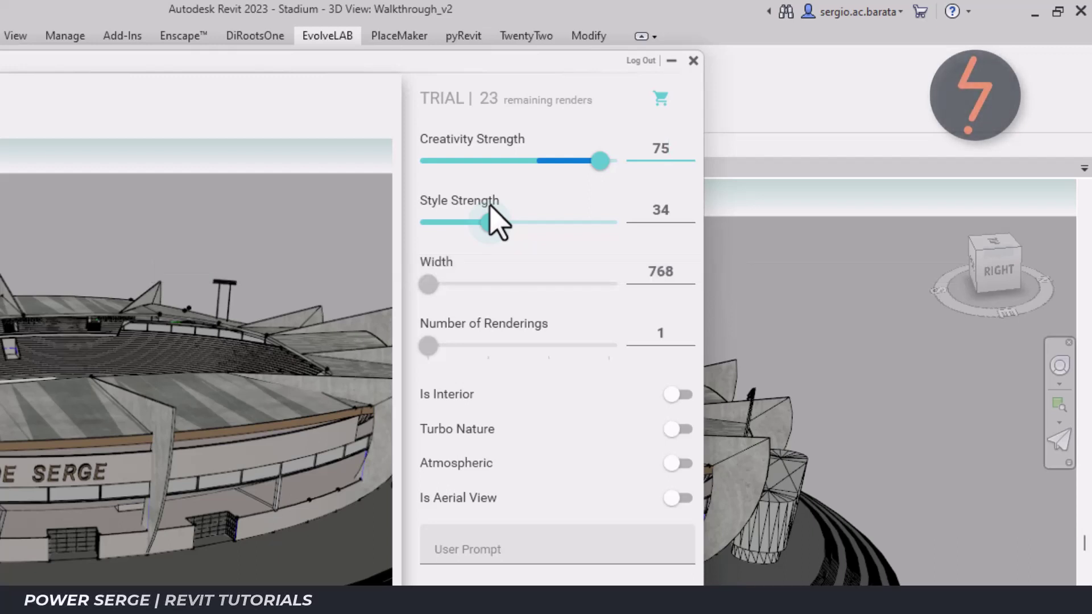
click(663, 210)
key(BackSpace)
text(5)
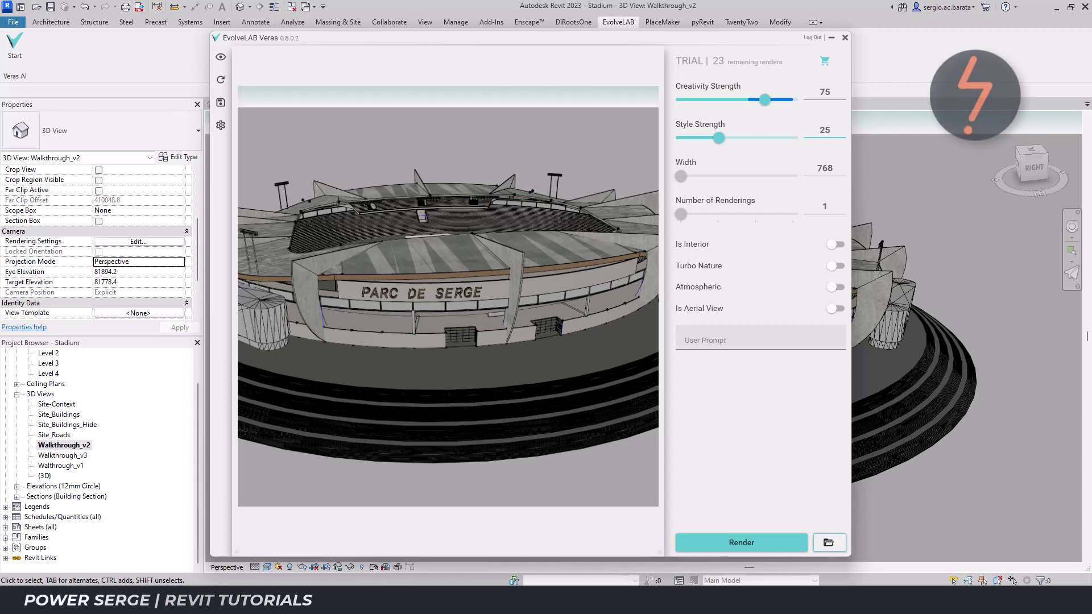
Step: Turn on Atmospheric and Is Aerial View, and enter the prompt 'Stadium, modern, steel, summer sun'
click(835, 286)
click(835, 308)
text(ium, mo)
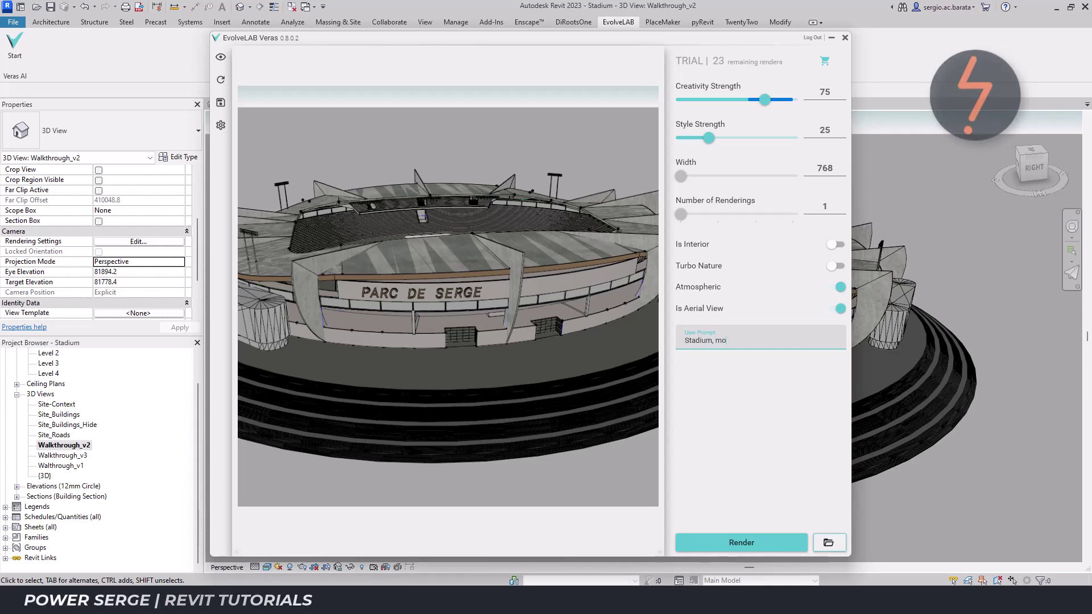
text(dern, steel, summer sun)
Step: Render the walkthrough view using the 'Stadium, modern, steel, summer sun' prompt
click(780, 540)
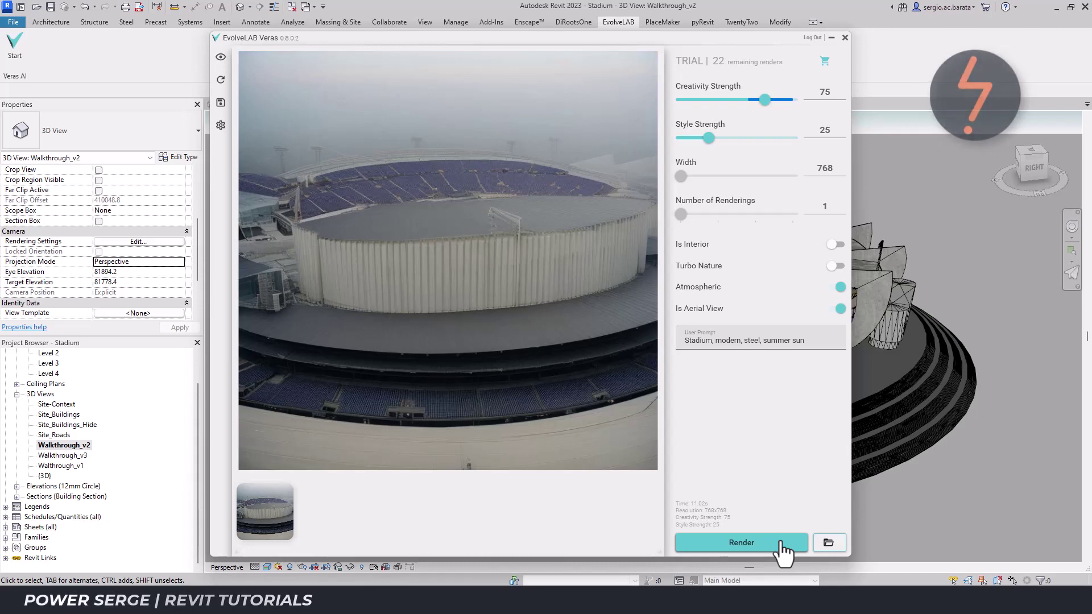
Step: Hide the blue running-track floor elements in Walkthrough_v2, then bring Veras back
click(844, 38)
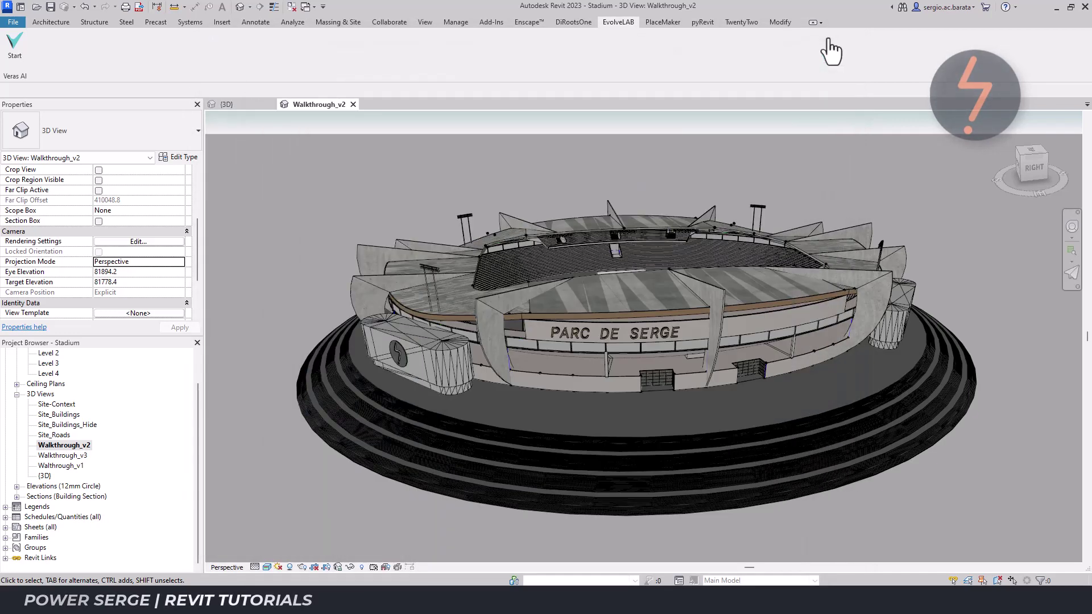
click(910, 388)
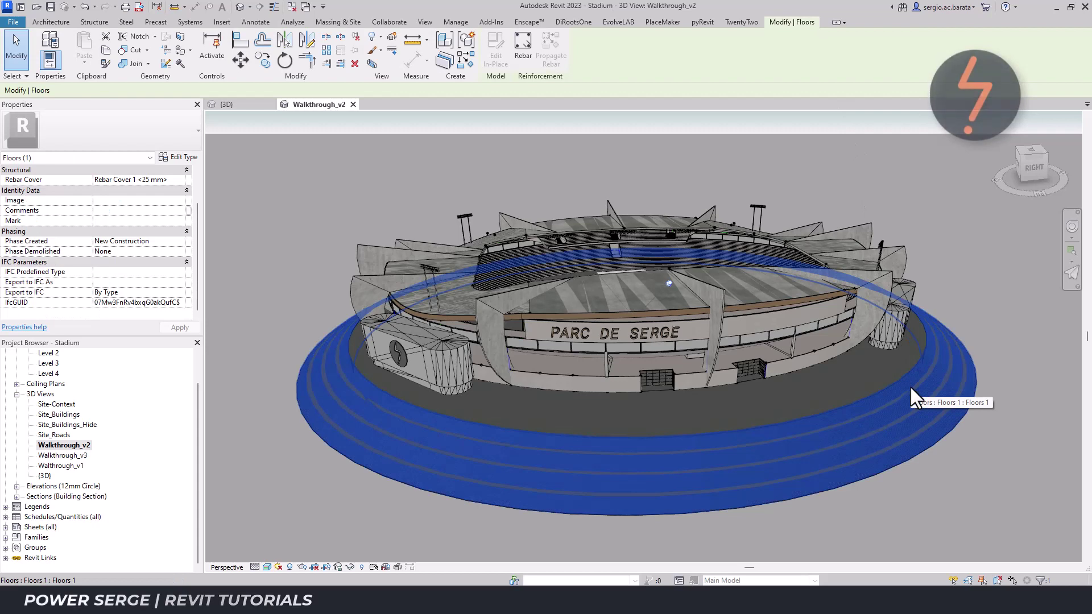
right_click(911, 389)
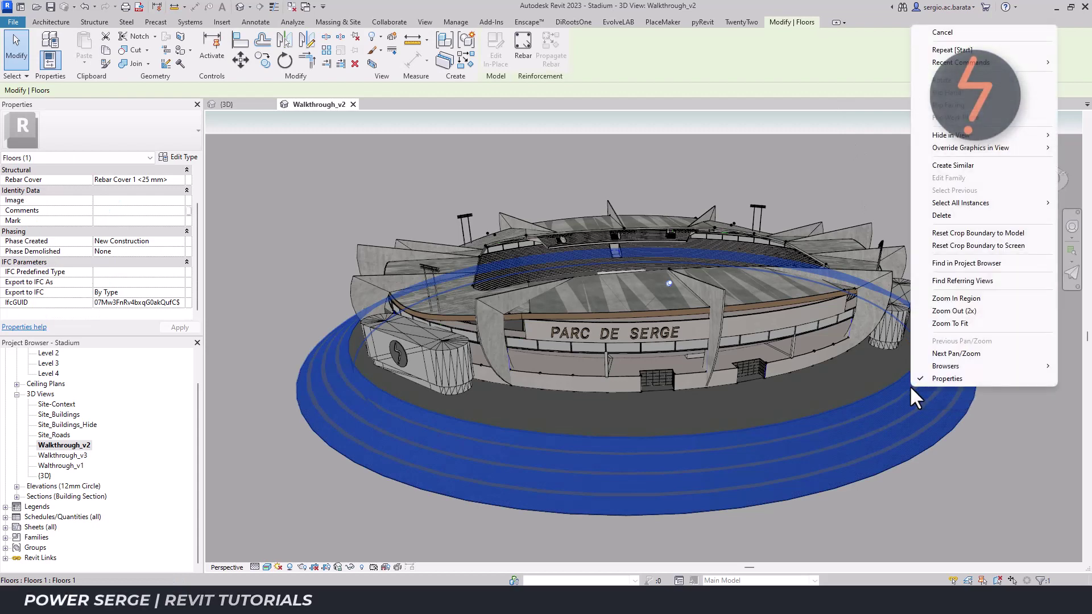
mouse_move(945, 137)
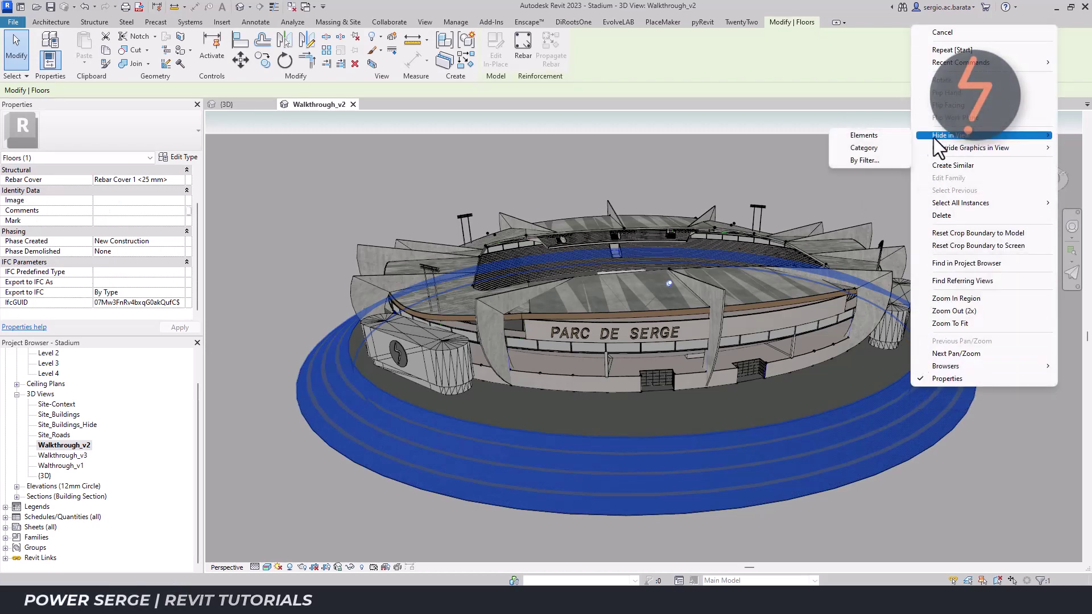
click(898, 137)
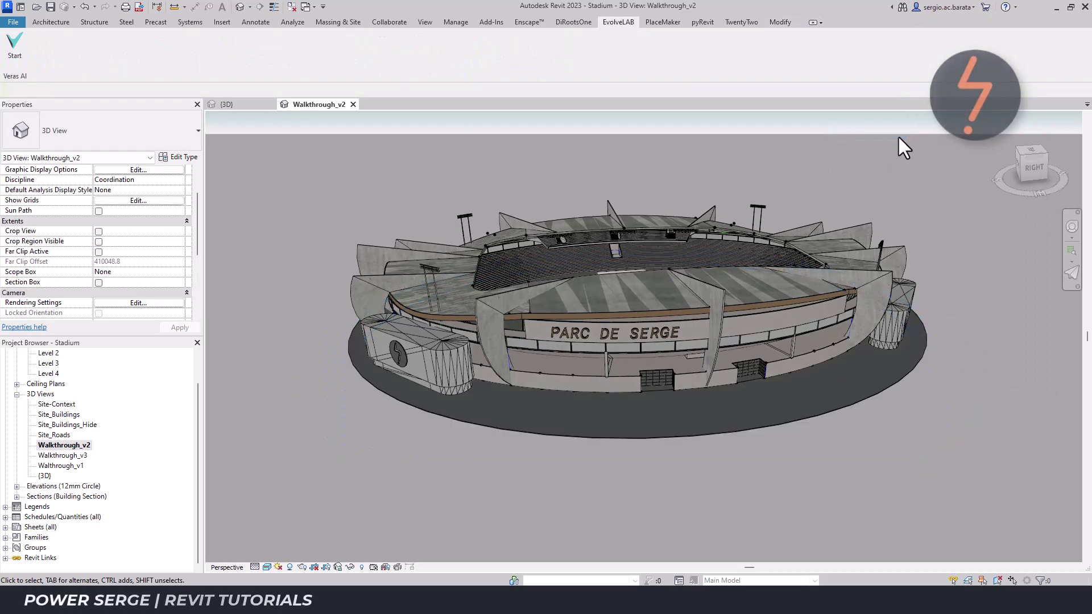
click(763, 545)
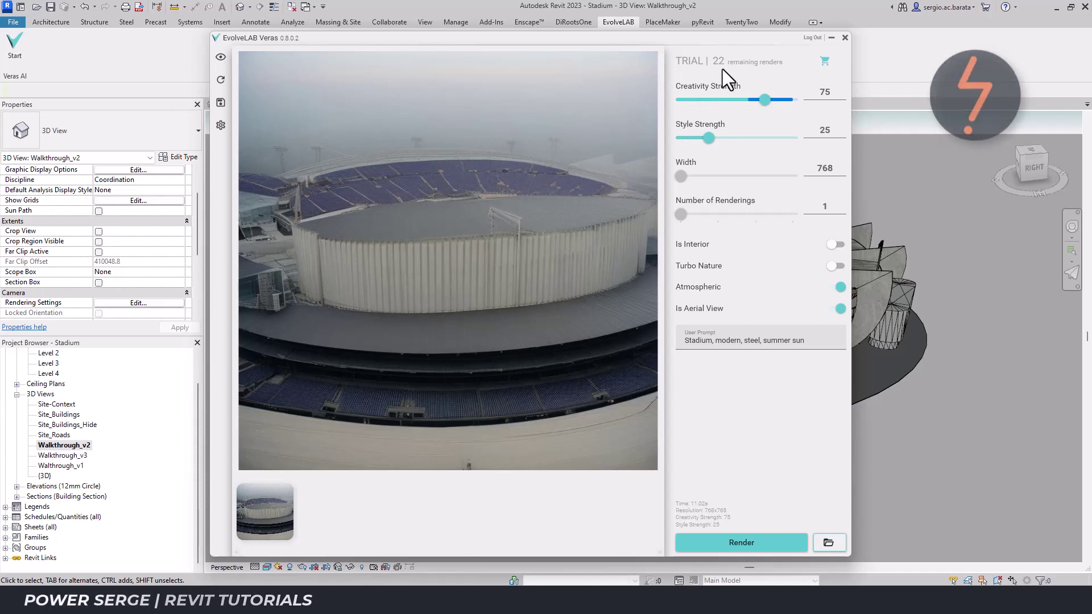
Step: Edit the prompt to read 'Stadium, modern, concrete, autumn, dusk'
click(754, 344)
double_click(754, 341)
key(BackSpace)
text(concrete)
key(shift+Left)
key(shift+Left)
key(shift+Left)
key(shift+Left)
key(shift+Left)
key(shift+Left)
key(shift+Left)
key(shift+Left)
text(autumn, dusk)
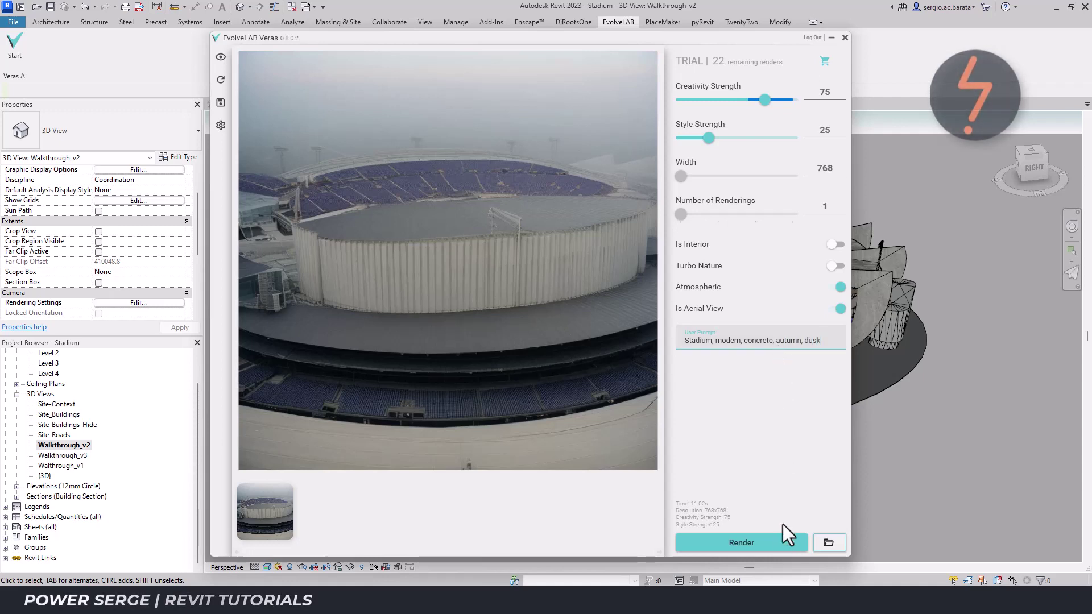
Step: Render a second image from the concrete autumn-dusk prompt
click(785, 543)
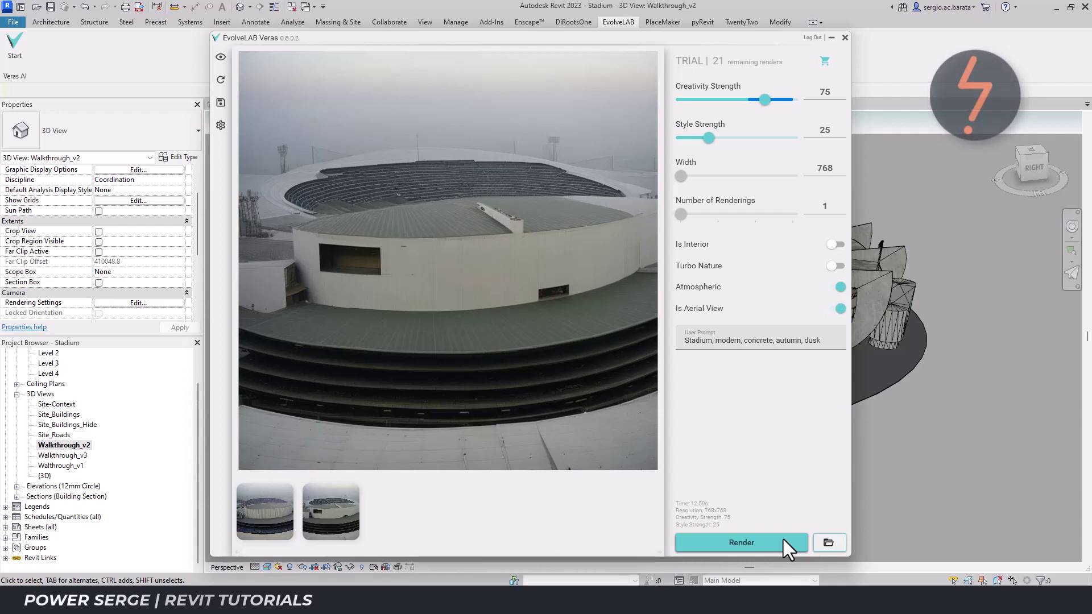
Step: Insert 'steel truss,' before 'autumn' in the Veras prompt and append 'background city with fog'
click(776, 342)
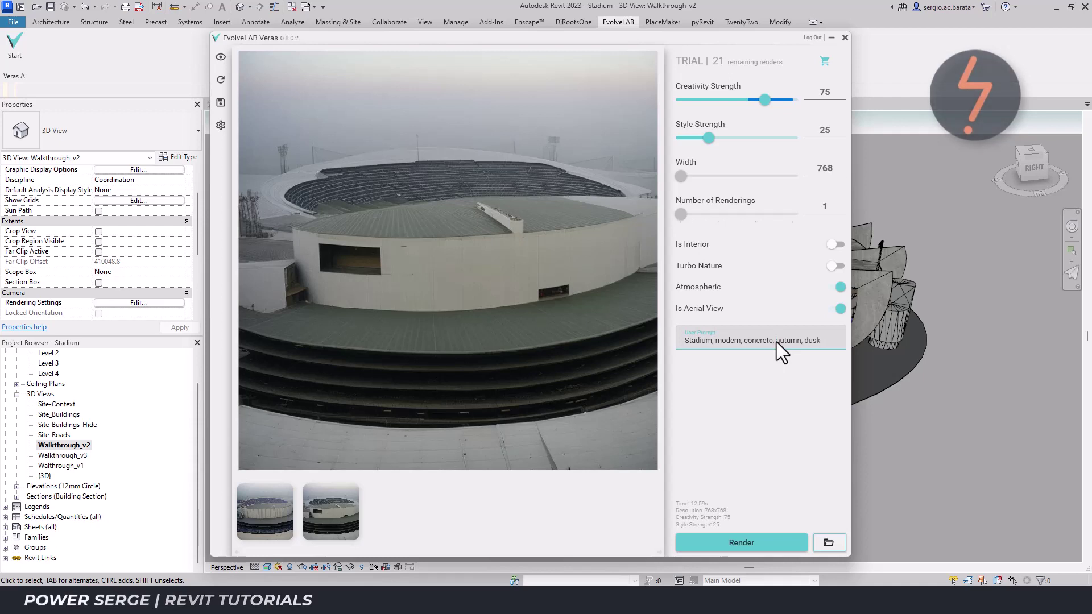
text(steel truss)
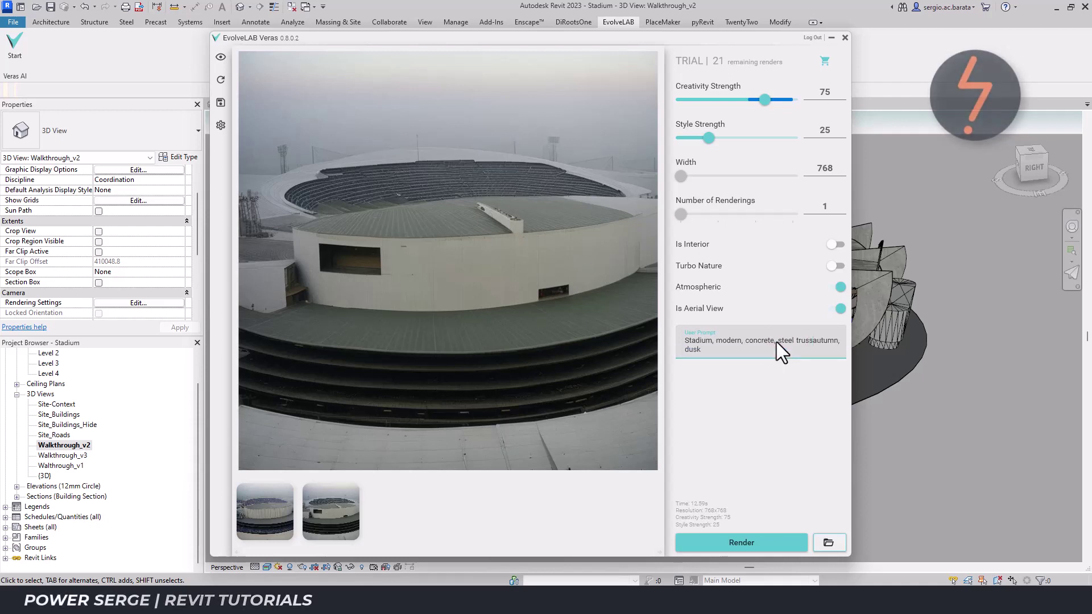
text(,)
text(ound city with fog)
Step: Render the steel-truss, foggy-city prompt into a third stadium image
click(794, 547)
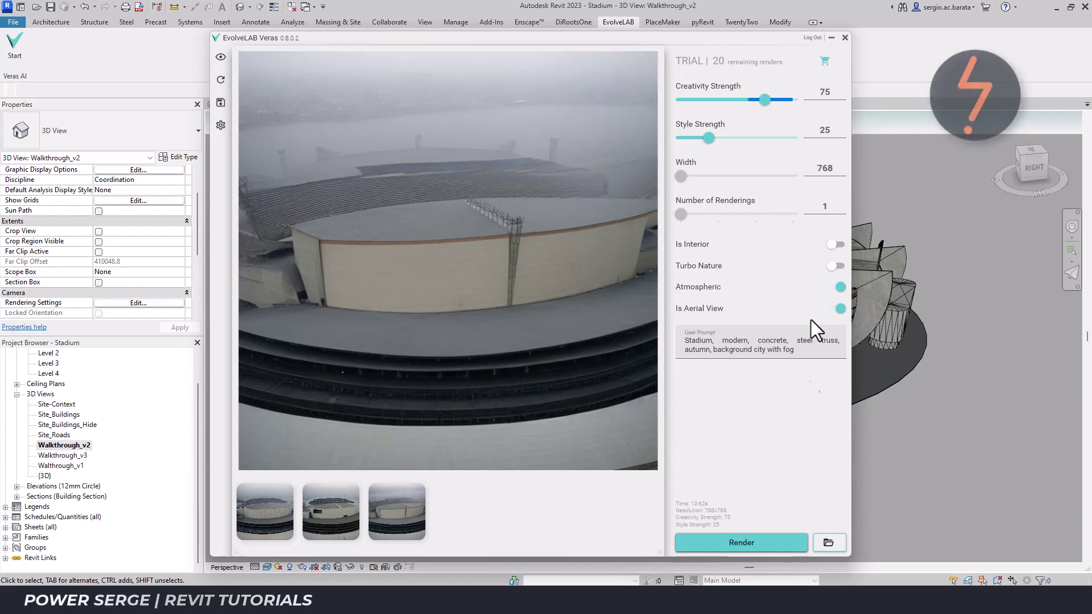
Step: Close Veras, open Walthrough_v1 with all other views closed, and turn off Crop View
click(831, 38)
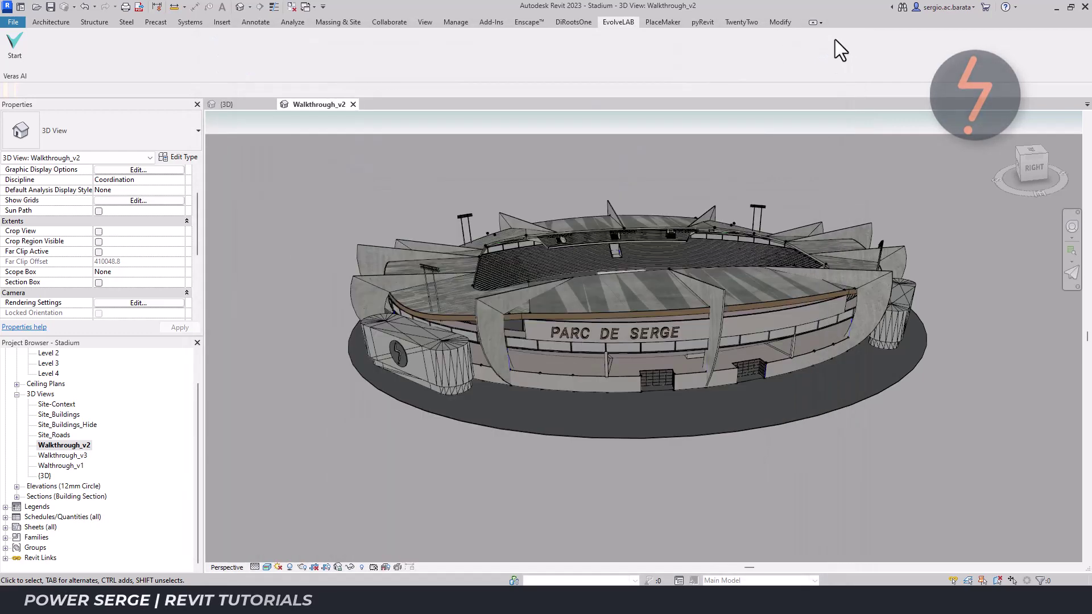
double_click(62, 456)
double_click(79, 466)
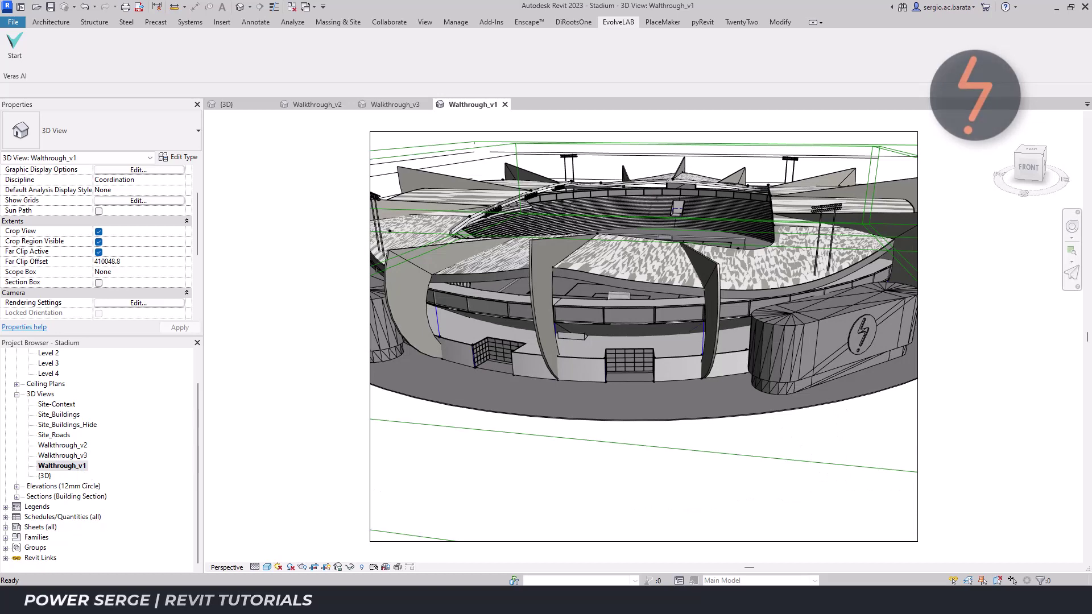
key(c)
key(i)
click(314, 567)
Step: Hide an annotation category in Walthrough_v1 through Visibility/Graphics overrides
key(v)
key(g)
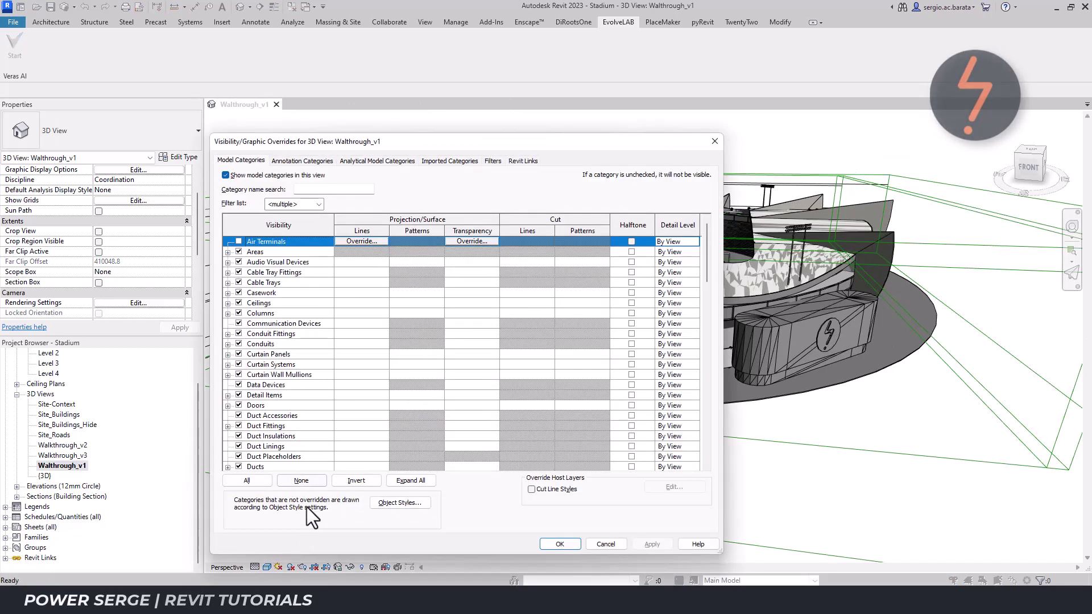
click(302, 160)
scroll(303, 315, down, 20)
click(238, 446)
scroll(361, 336, up, 8)
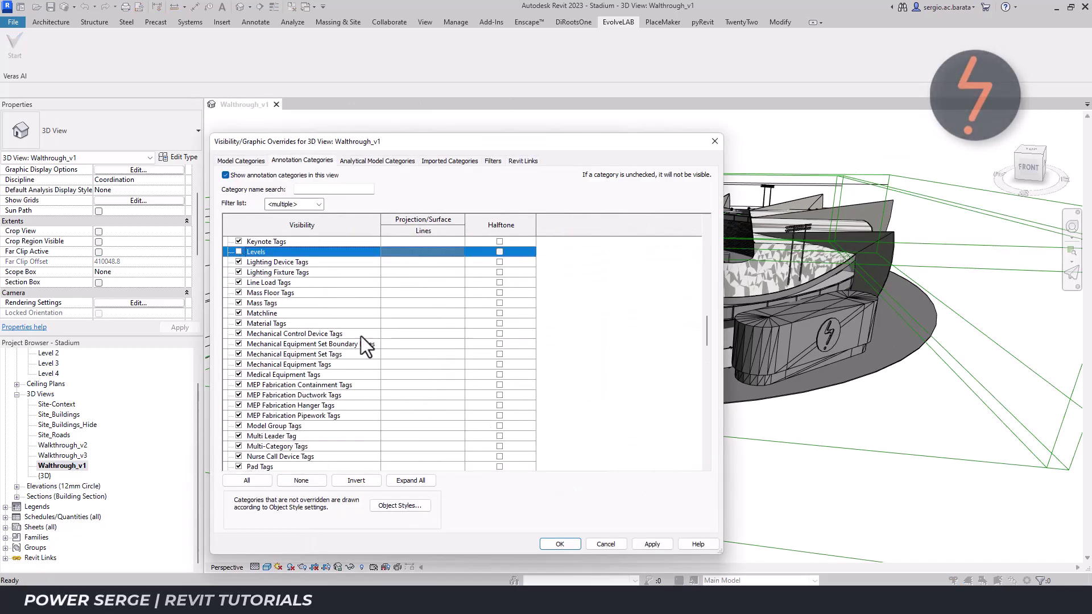
click(559, 544)
Step: In Graphic Display Options, enable ambient shadows and set sun intensity 0 and ambient light 33
drag(197, 240, 200, 263)
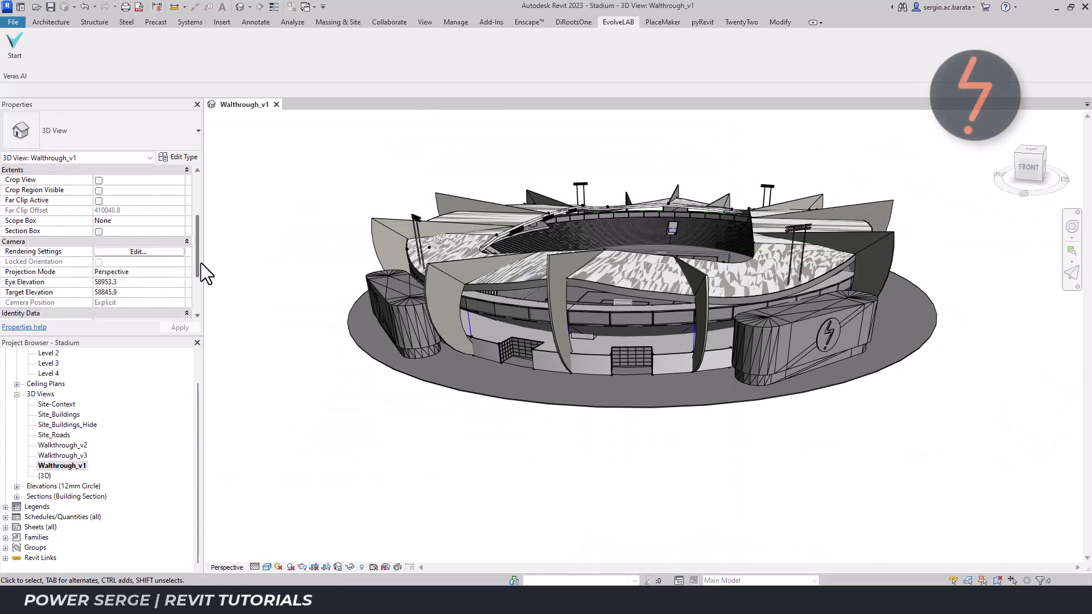
click(266, 566)
click(284, 496)
click(220, 236)
click(277, 258)
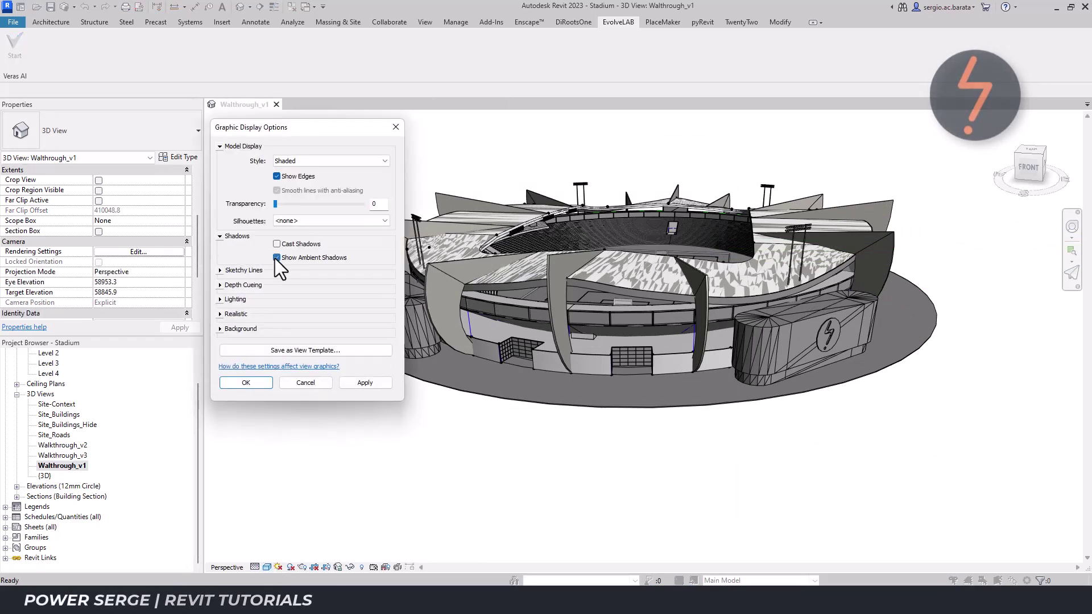
click(220, 299)
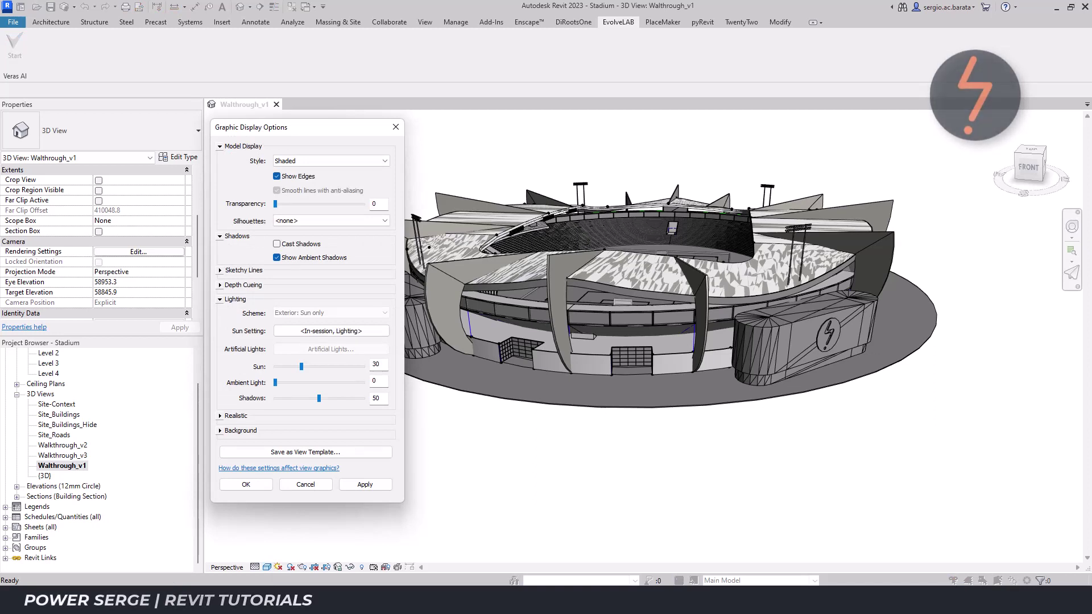
double_click(381, 365)
text(0)
double_click(375, 381)
text(33)
click(365, 484)
Step: Set the view background to Gradient and close Graphic Display Options
click(221, 431)
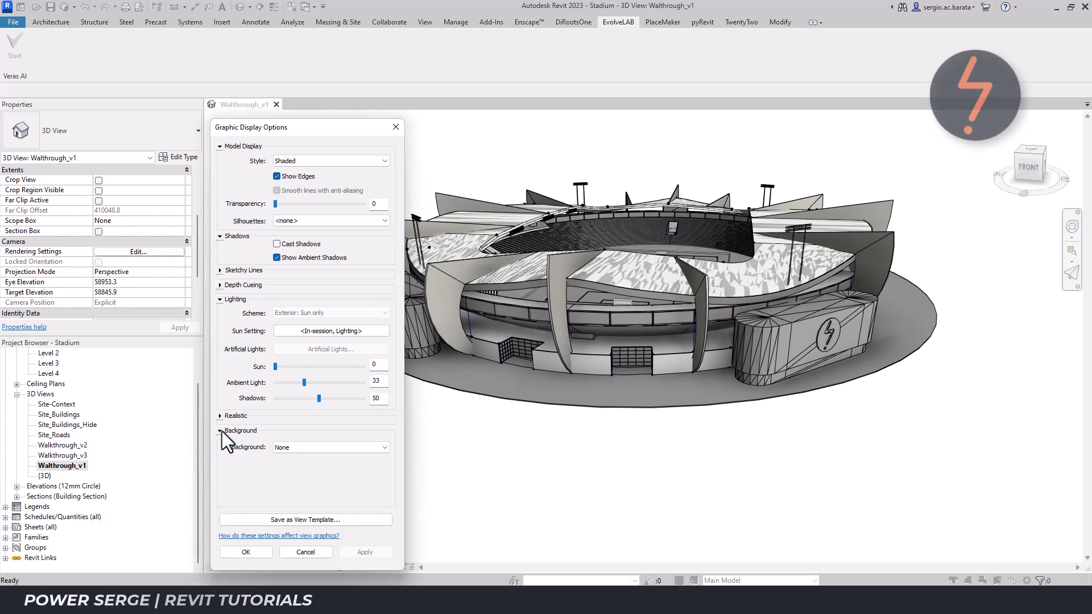
click(331, 447)
click(298, 469)
click(319, 553)
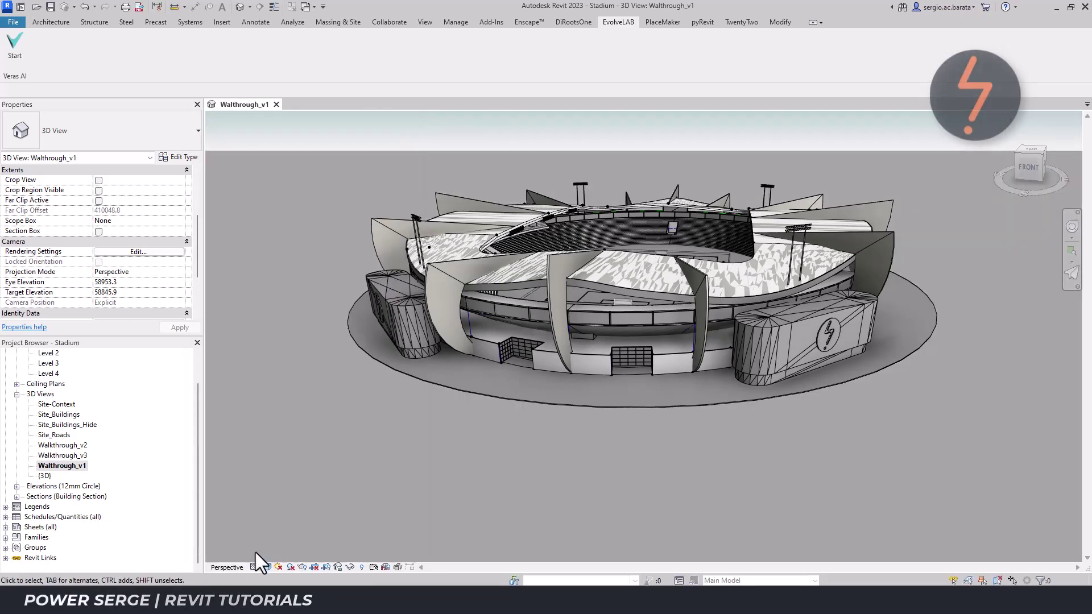
Step: Bring the Veras window back and render the restyled Walthrough_v1 view
mouse_move(713, 604)
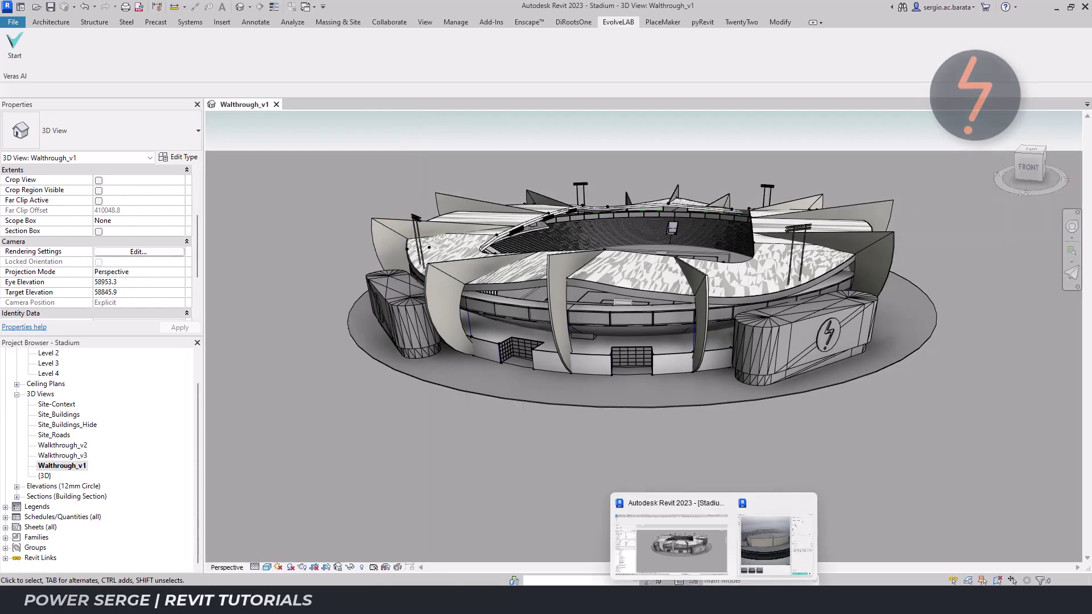
click(769, 553)
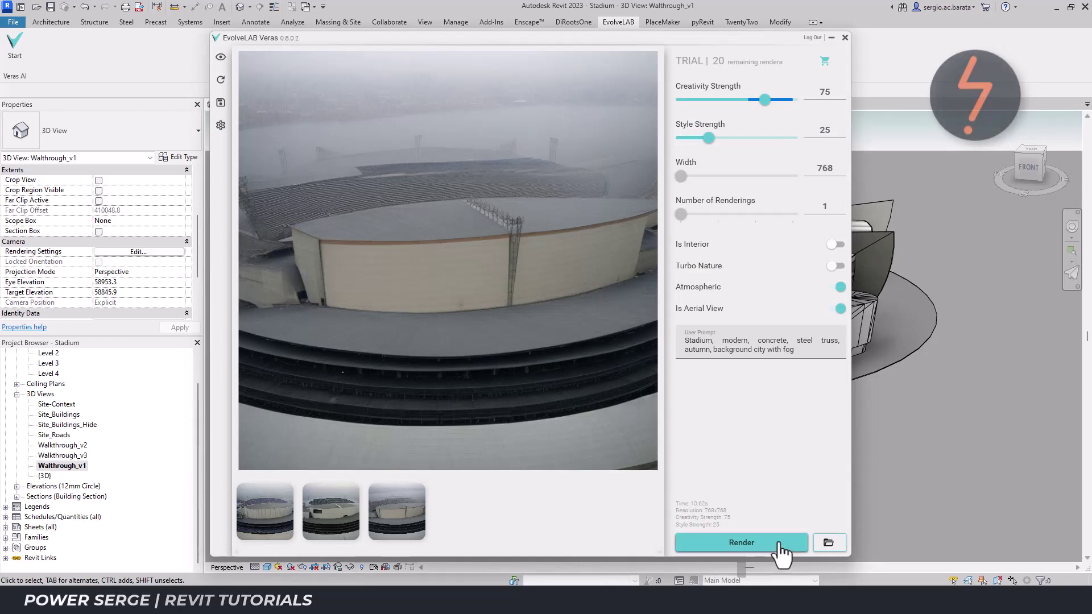
click(780, 551)
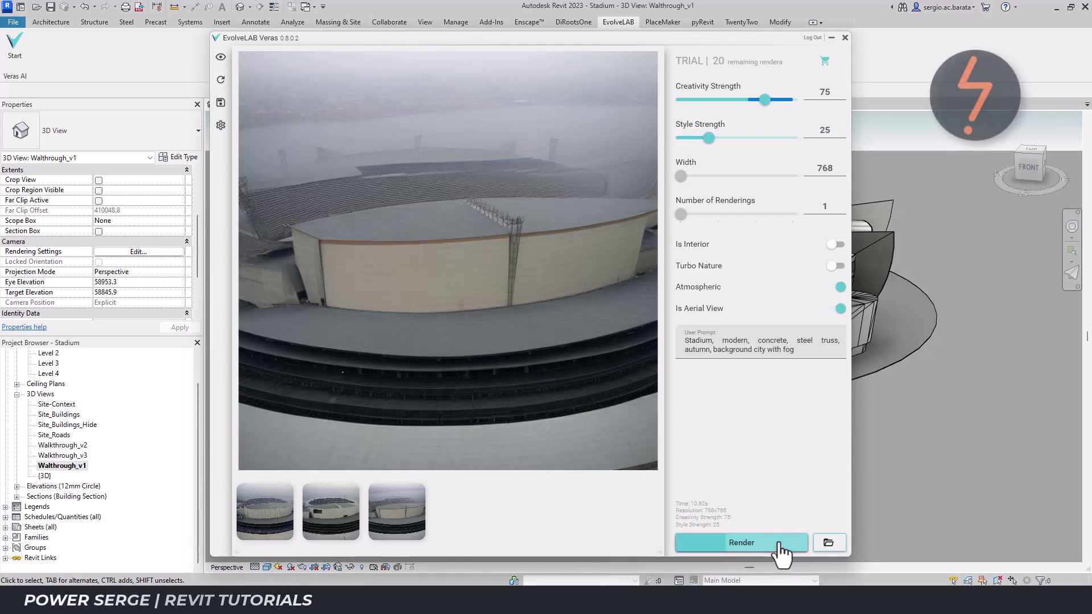